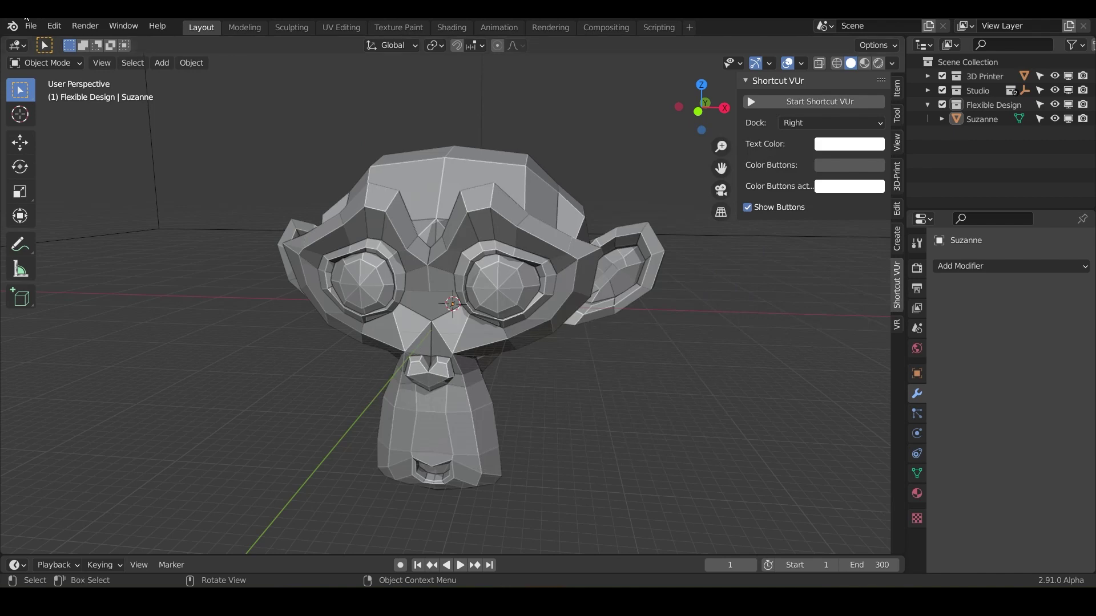
Dismiss the splash screen and save the Suzanne scene as Dyntopo.blend.
click(31, 25)
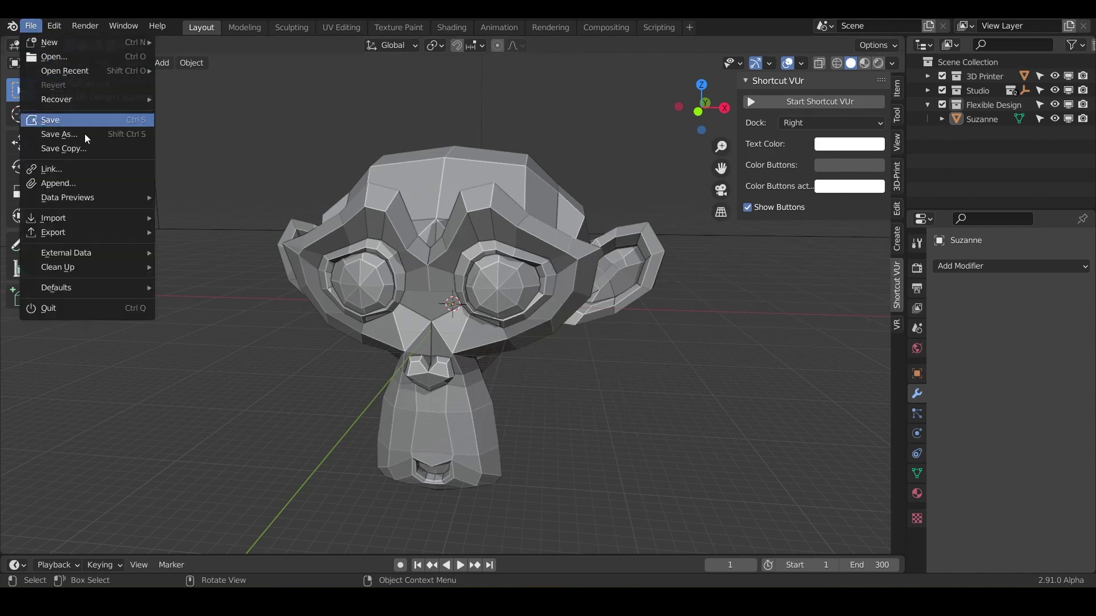
click(60, 134)
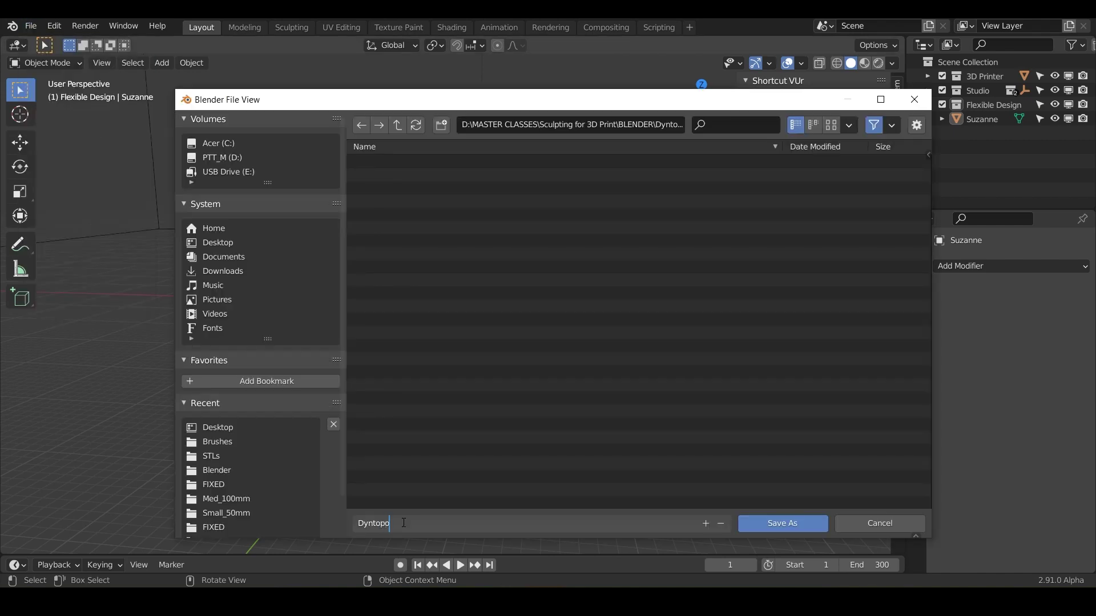
click(796, 520)
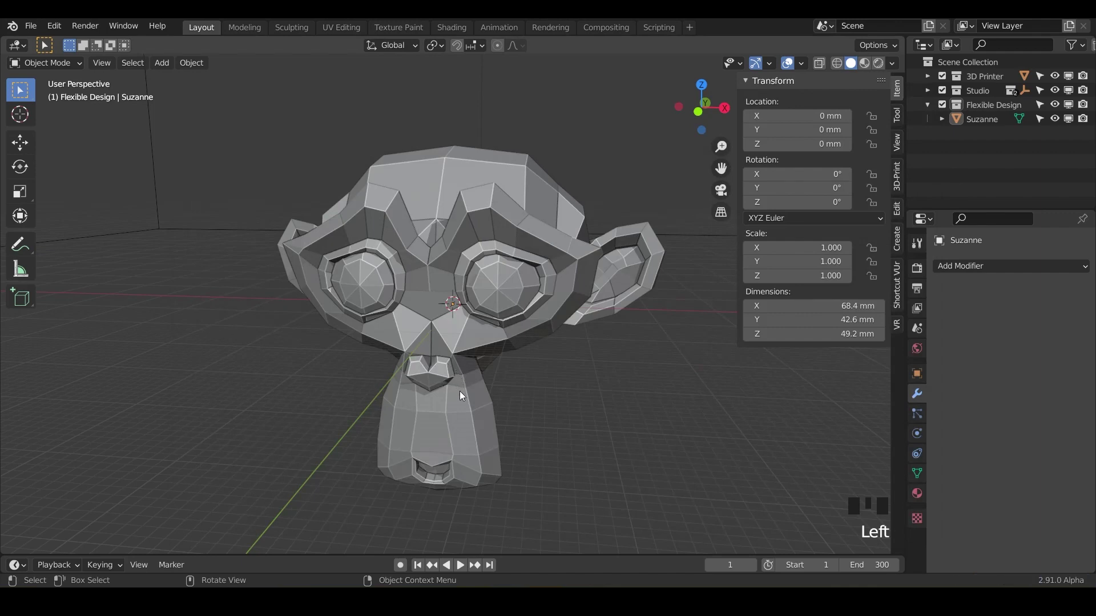
Duplicate Suzanne along the X axis and place the copy to its left.
click(454, 331)
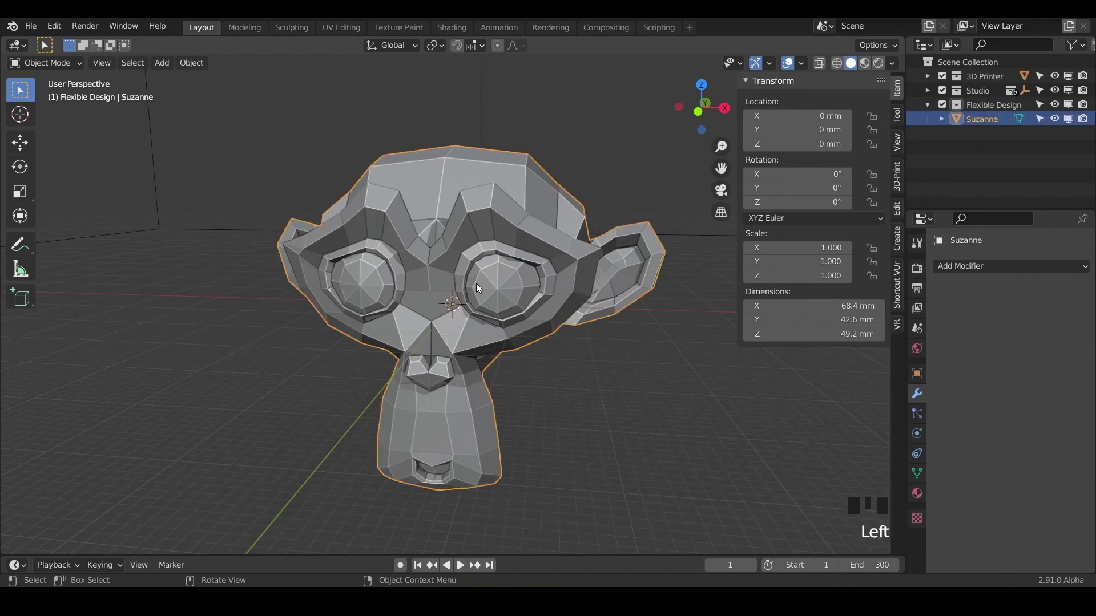
key(shift+d)
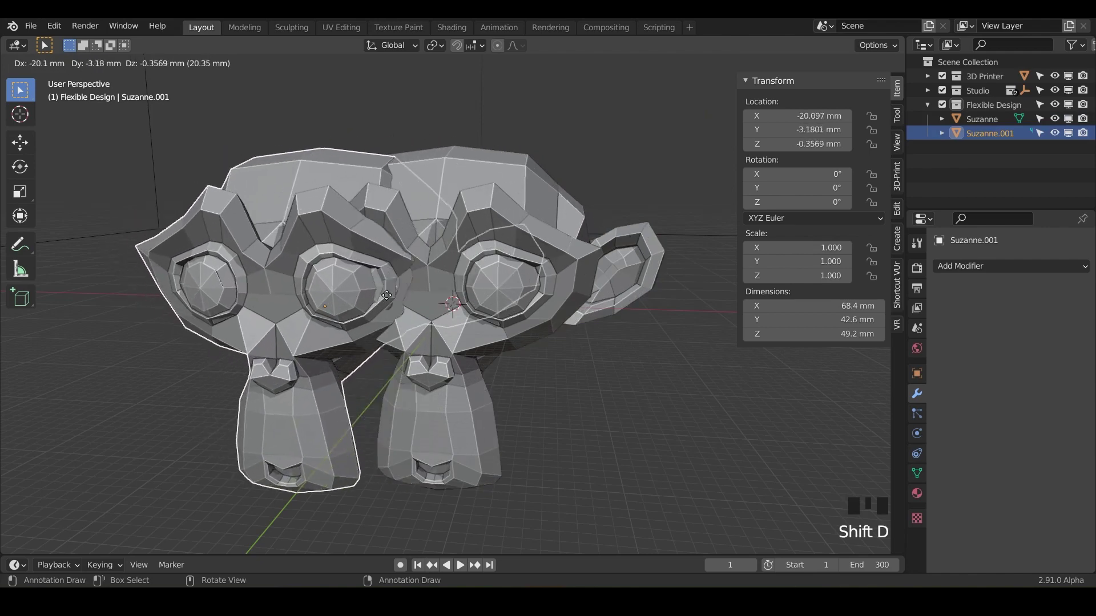
key(x)
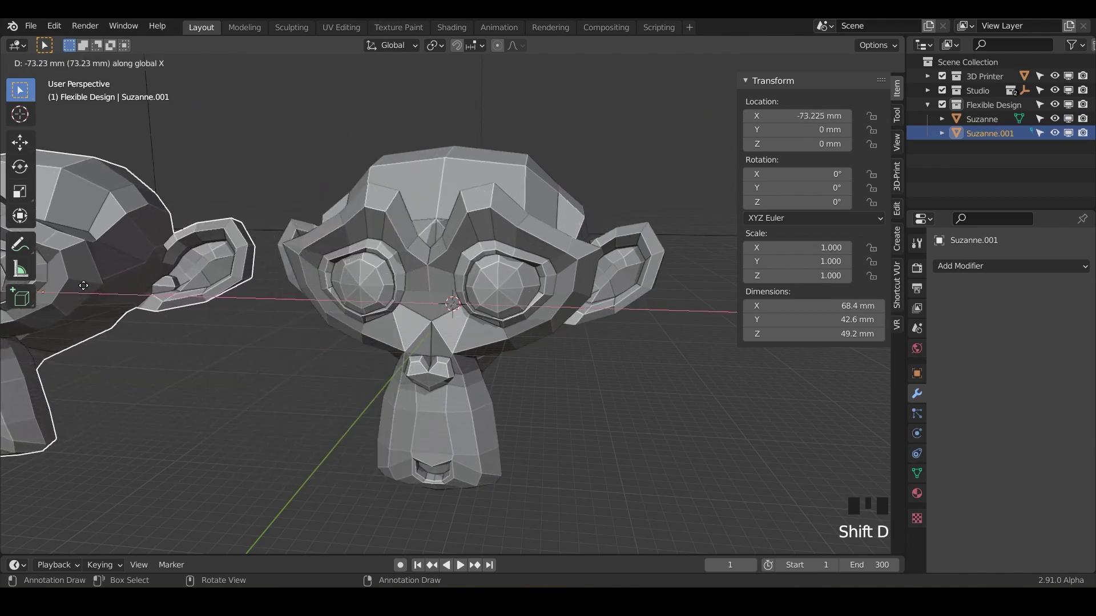
click(97, 290)
scroll(98, 290, down, 1)
scroll(97, 290, down, 1)
shift+middle_drag(98, 290, 358, 268)
Move Suzanne.001 further left along X to about -72.263 mm.
click(395, 283)
key(g)
key(x)
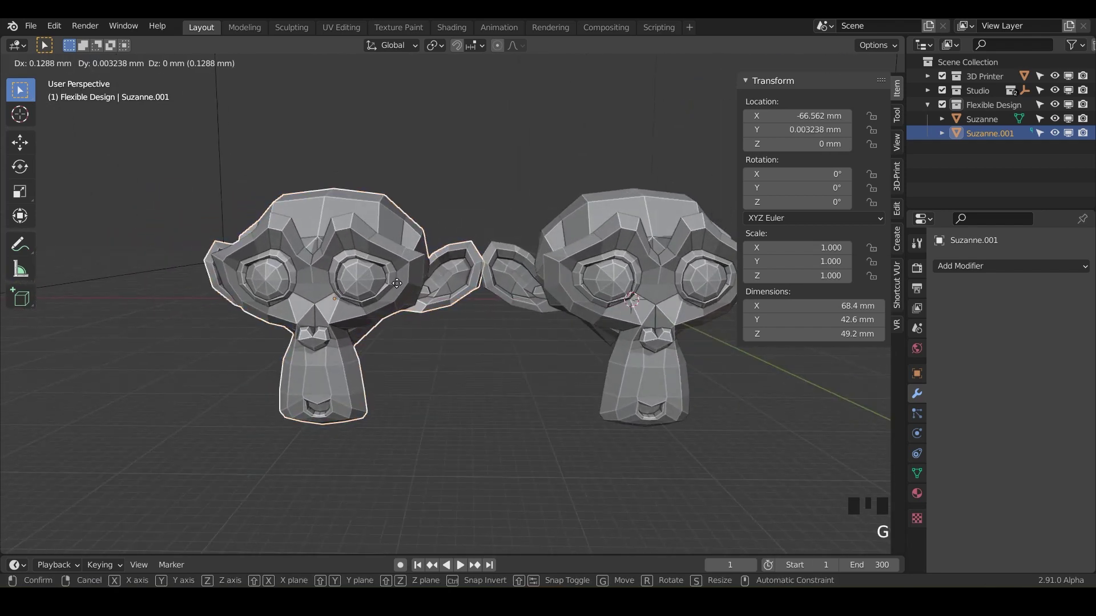
click(450, 323)
shift+middle_drag(451, 323, 679, 291)
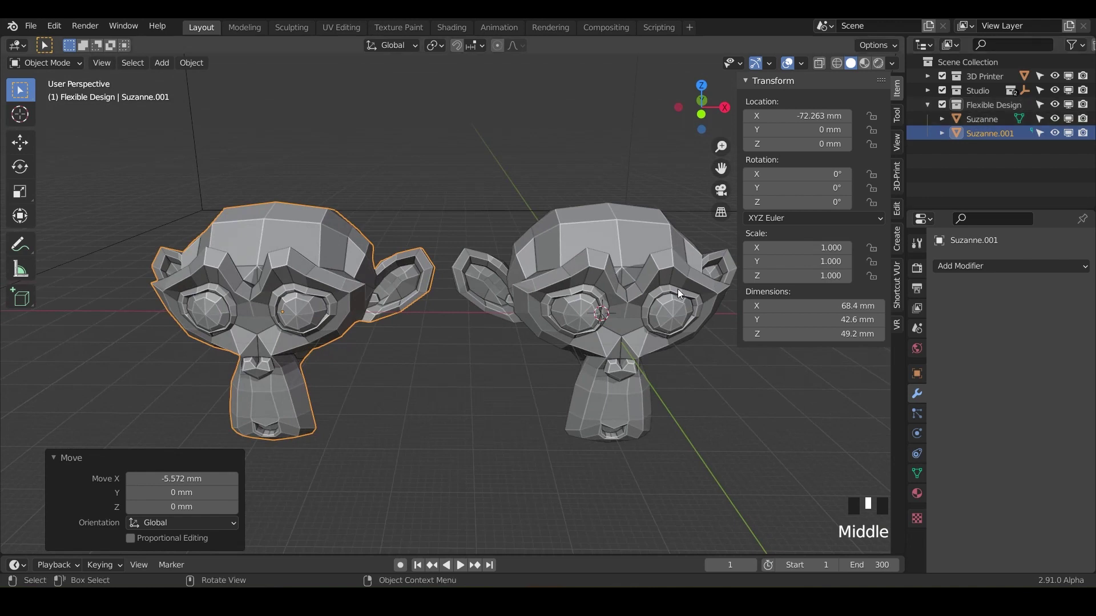
Rename the original Suzanne to Multi-Res in the Outliner.
click(980, 119)
click(992, 120)
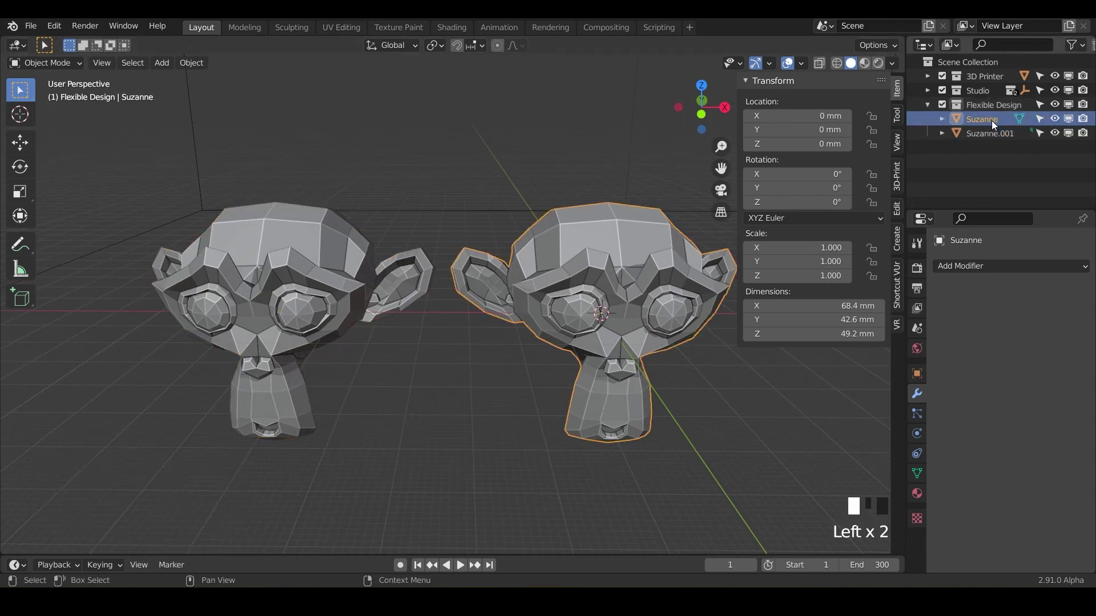
double_click(991, 118)
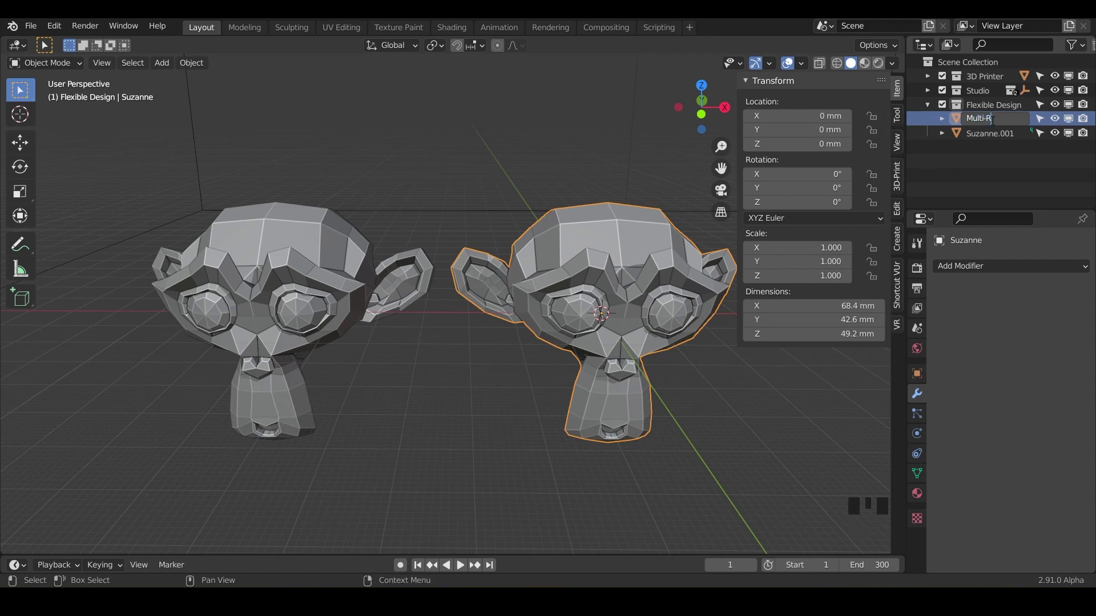
key(Return)
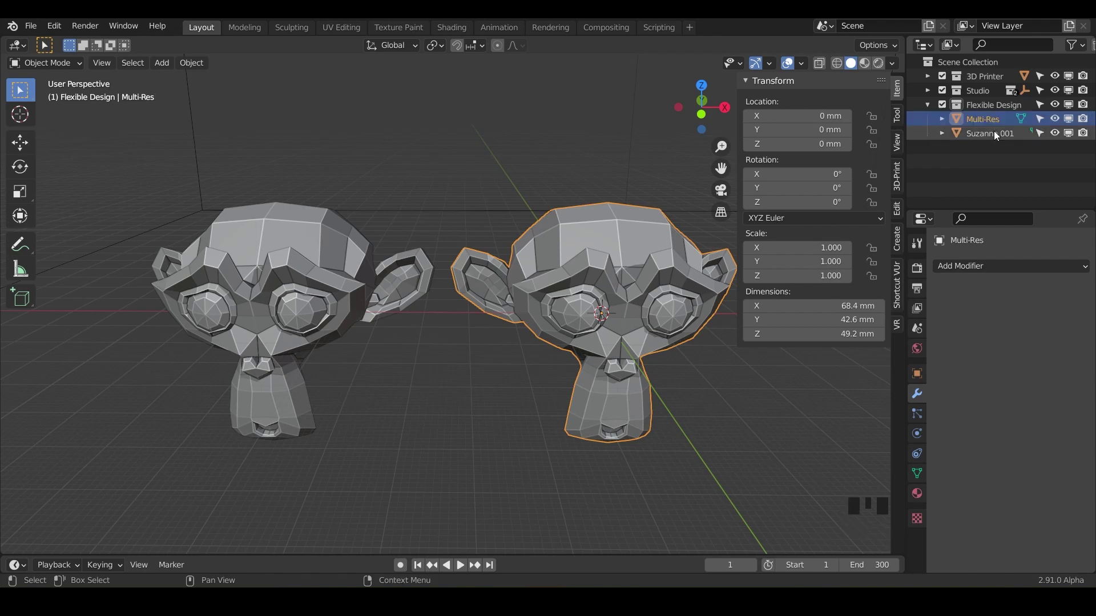
Rename Suzanne.001 to Dyntopo and save the file.
click(982, 132)
double_click(981, 132)
text(D)
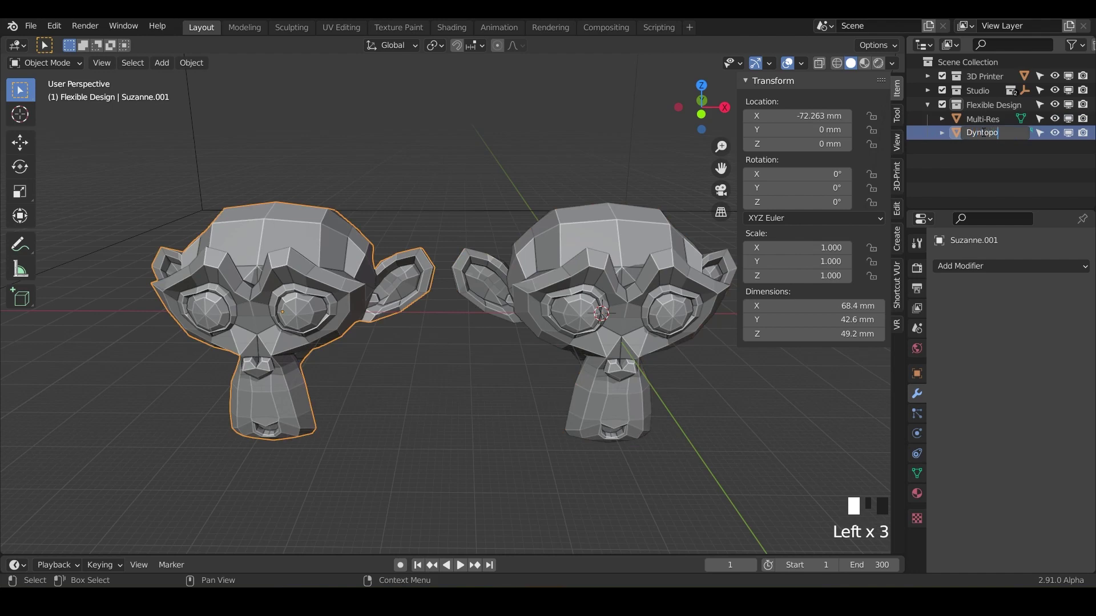
text(yntopo)
key(Return)
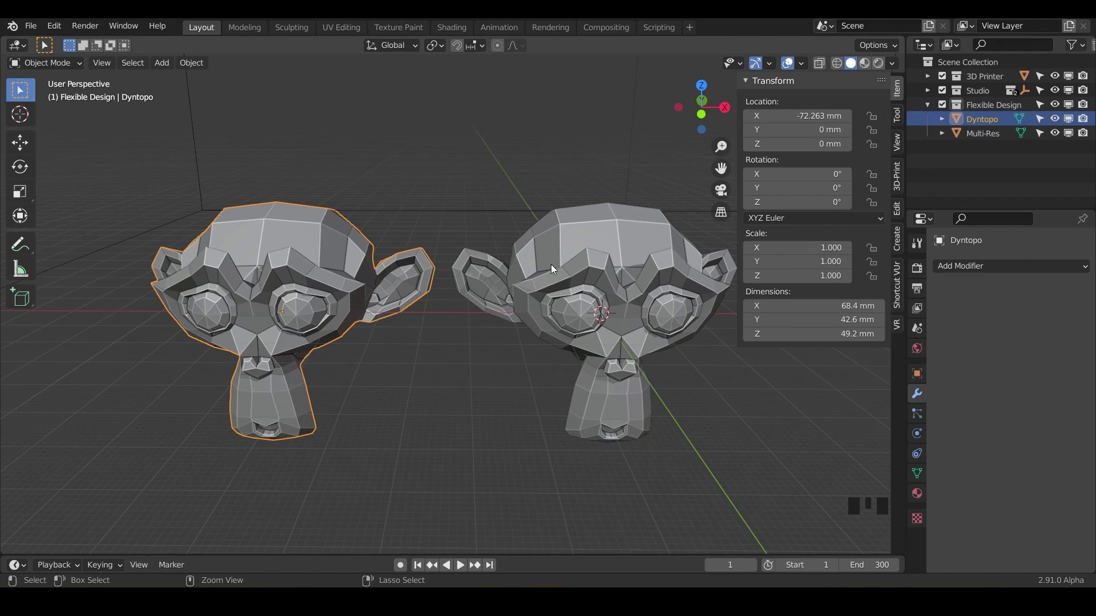
key(ctrl+s)
Switch the viewport shading to MatCap with the rainbow matcap.
click(891, 63)
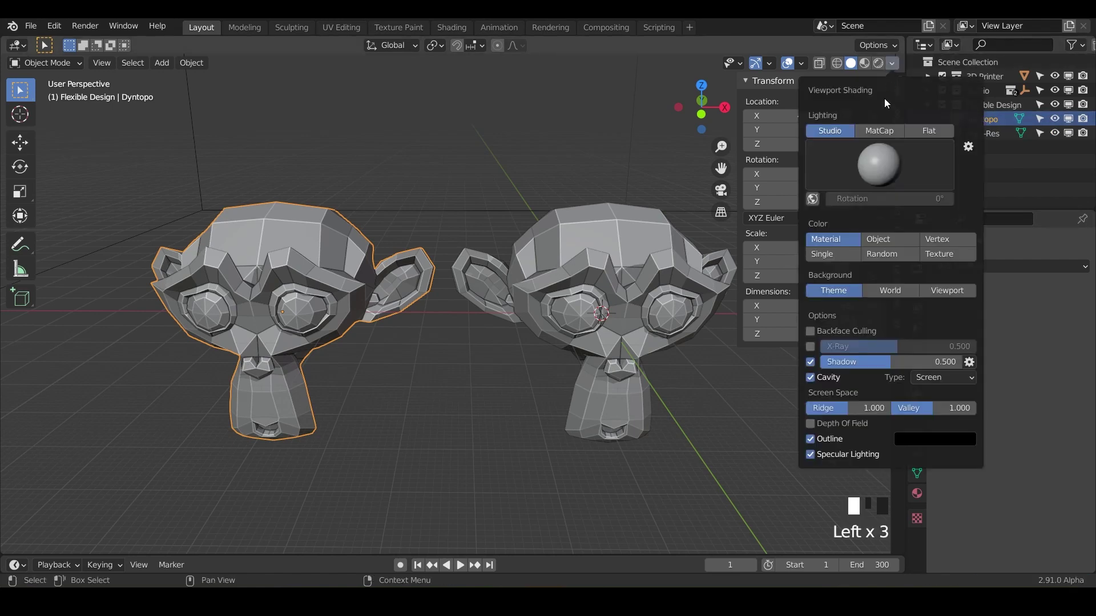
click(879, 130)
click(893, 160)
click(892, 210)
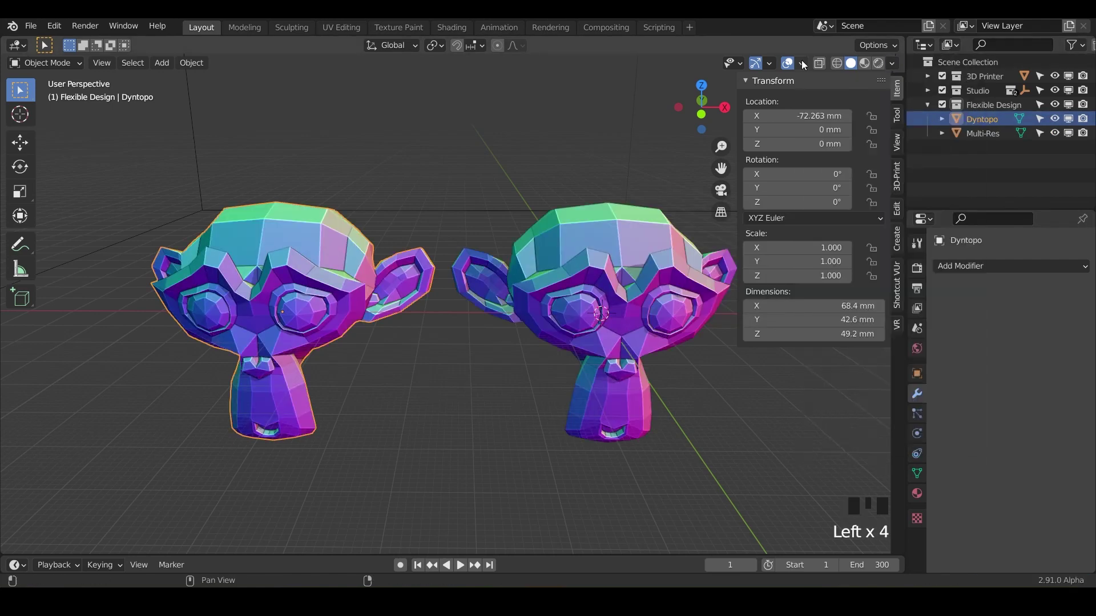
Turn on the wireframe overlay and select the Multi-Res monkey.
click(803, 63)
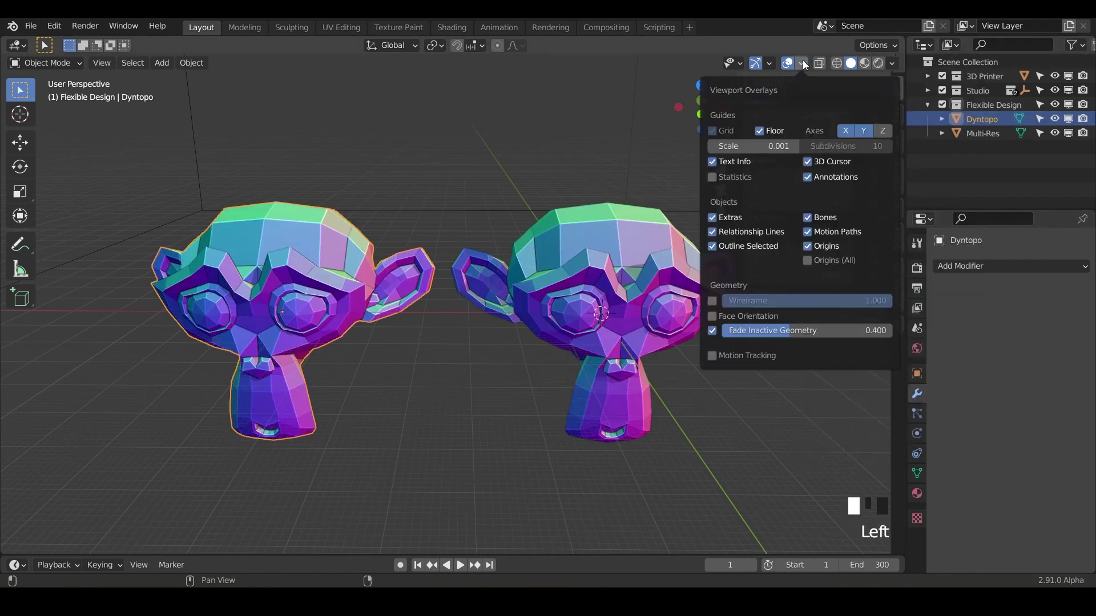
click(712, 301)
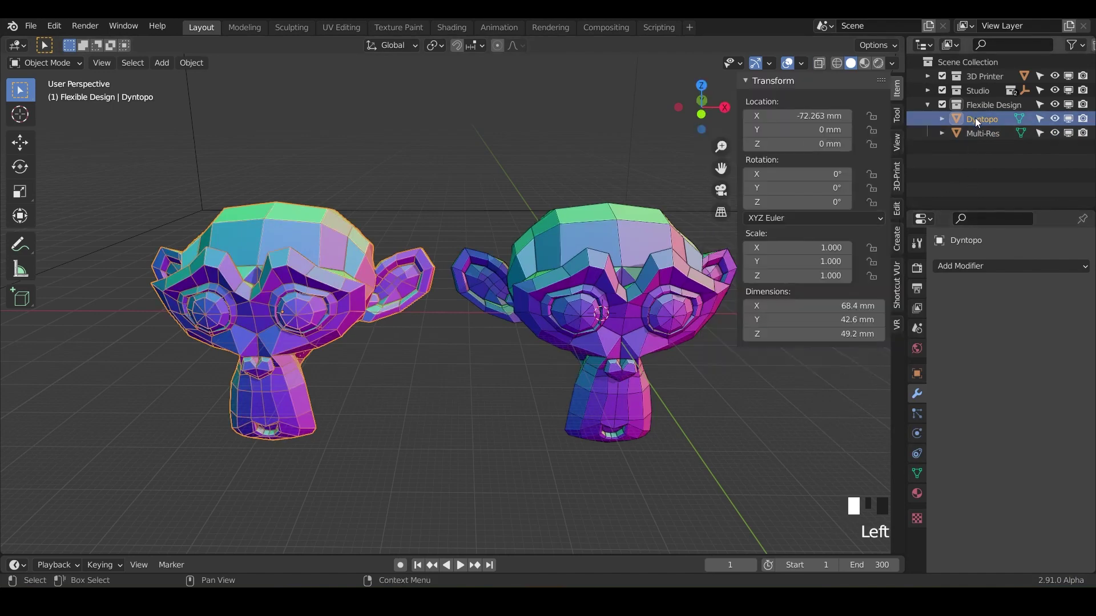
click(981, 132)
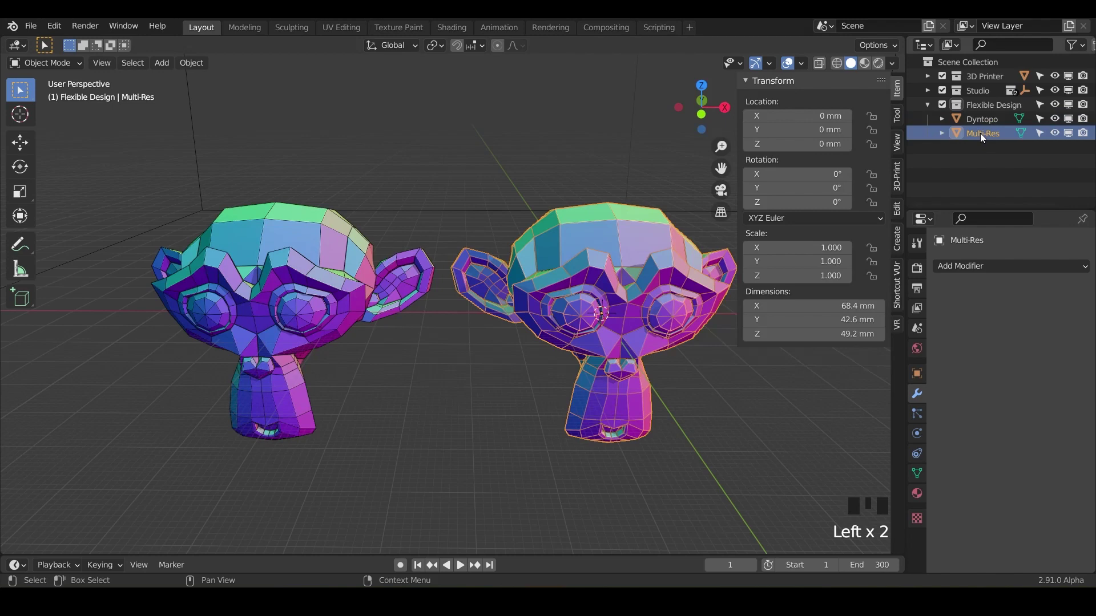
Add a Multiresolution modifier to Multi-Res and subdivide it up to level 5.
click(968, 269)
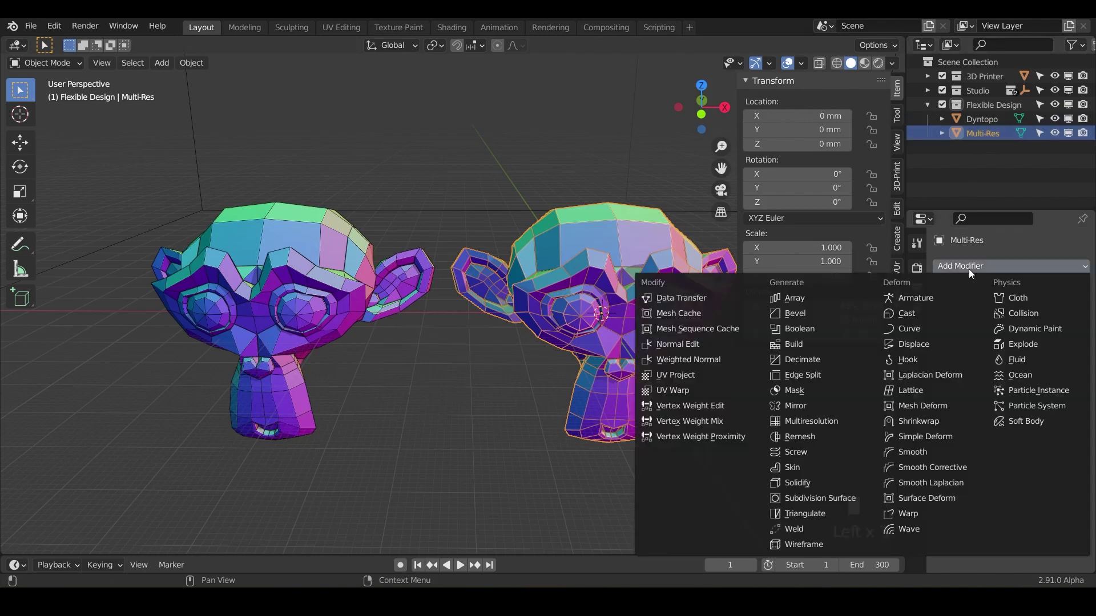
click(808, 421)
click(1011, 415)
click(1011, 414)
click(1011, 414)
click(1012, 414)
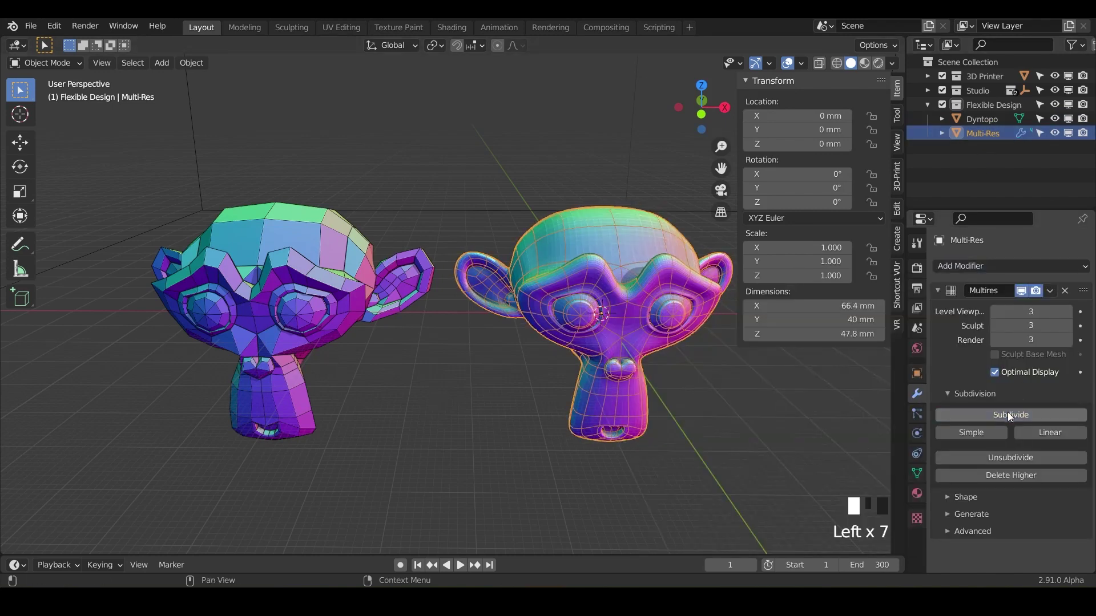
click(1008, 414)
click(1008, 413)
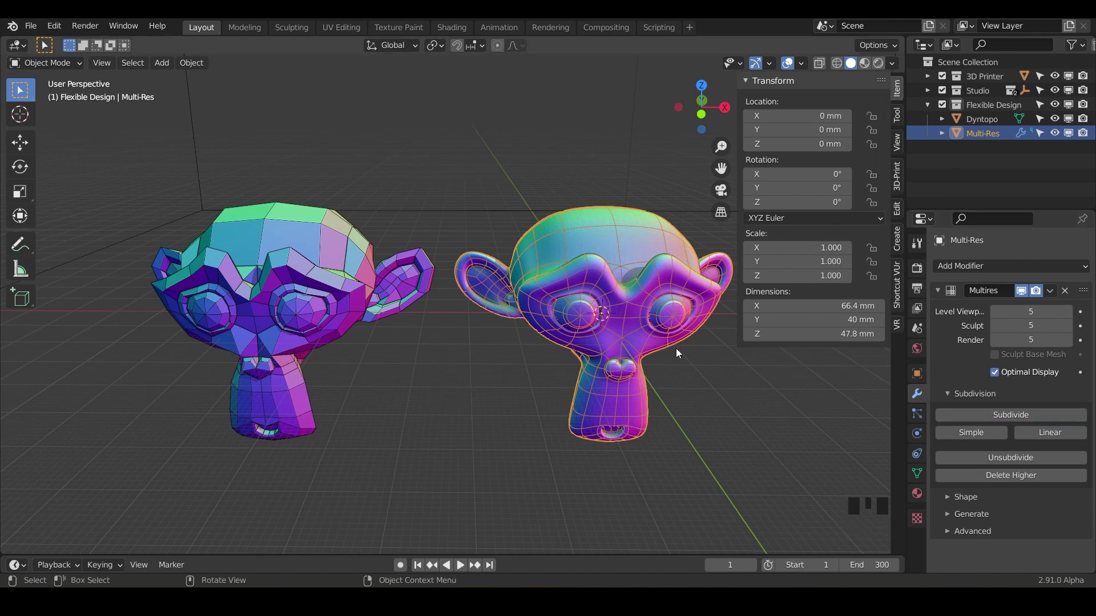
Select the Dyntopo monkey, switch it into Sculpt Mode, and centre it in view.
click(335, 286)
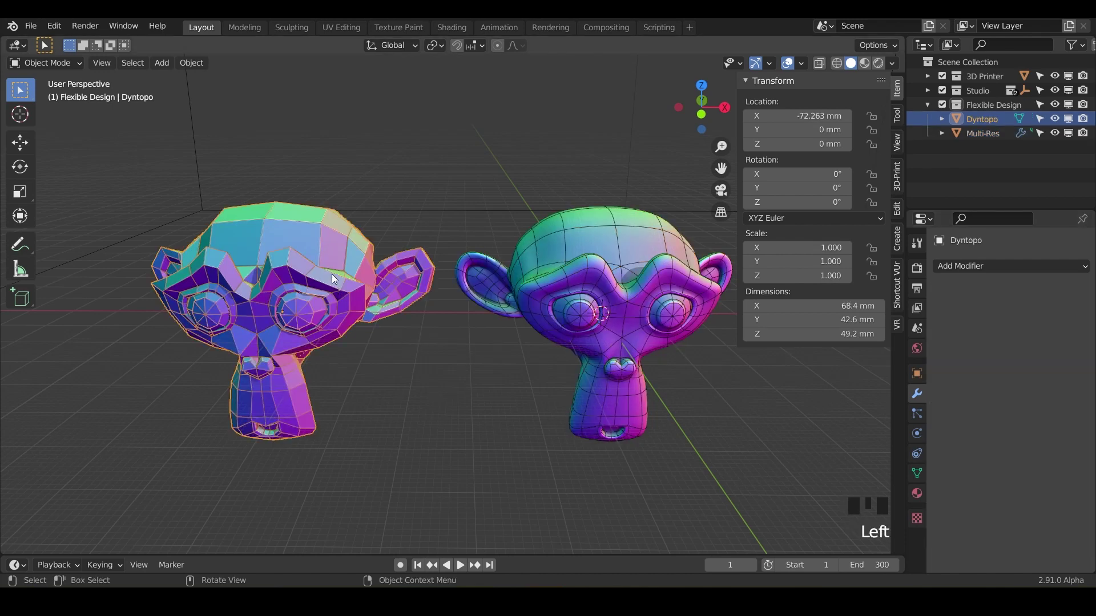
click(48, 63)
key(ctrl+Tab)
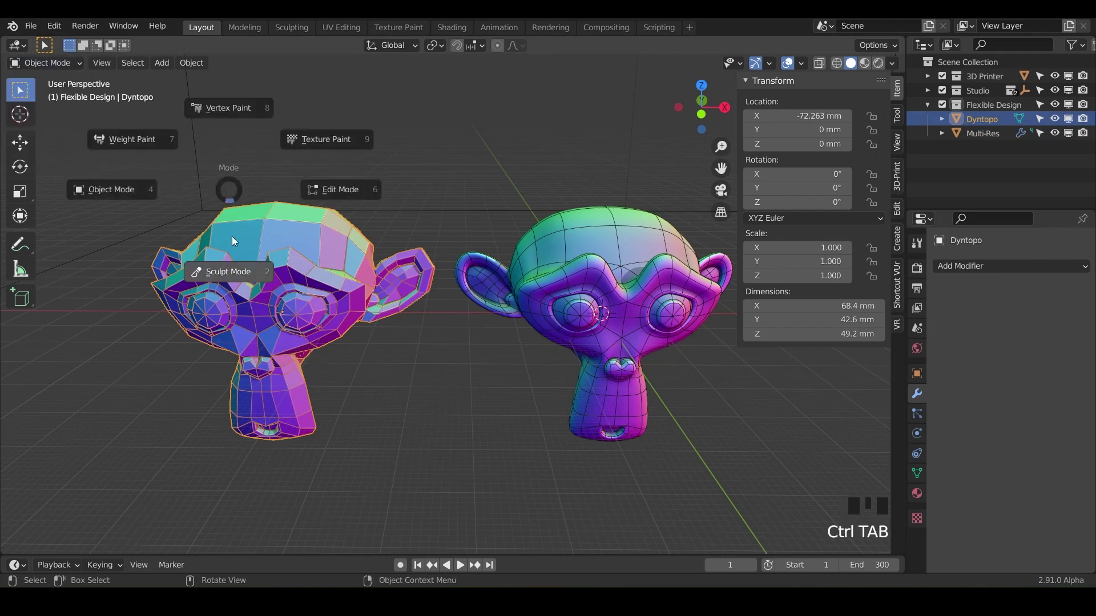
click(232, 241)
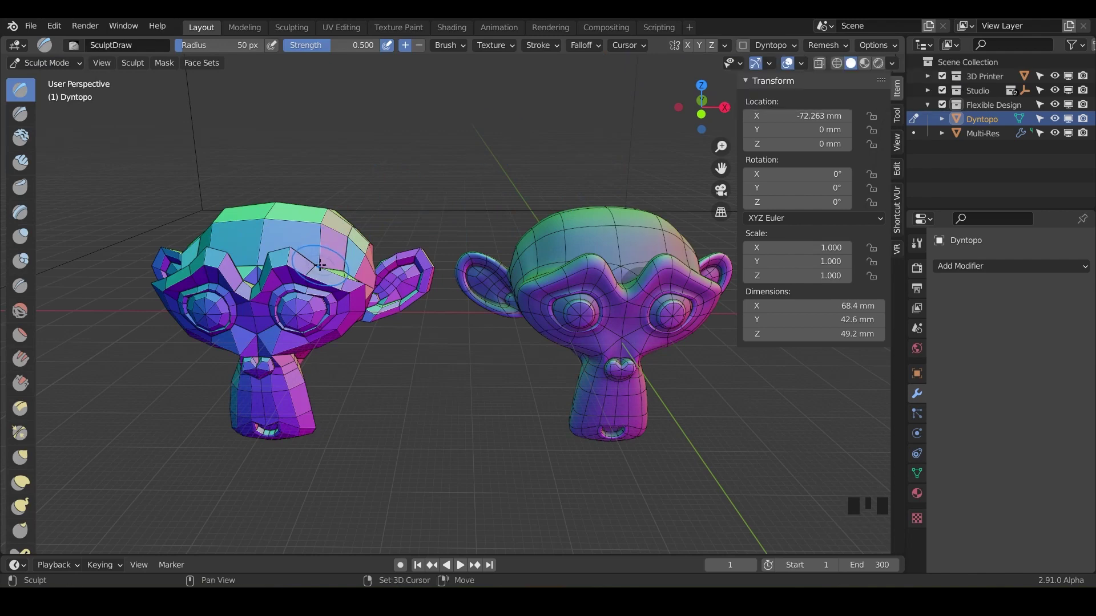
mouse_move(325, 272)
shift+middle_down()
mouse_move(351, 280)
mouse_move(414, 269)
mouse_move(456, 213)
mouse_move(648, 113)
shift+middle_up()
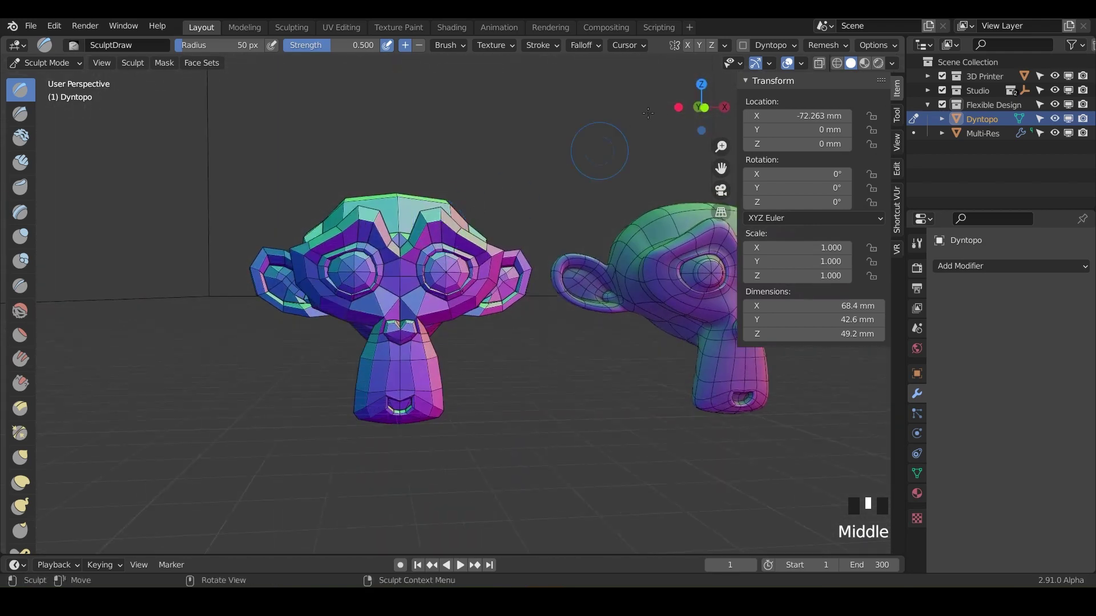
Enable Dyntopo, accept the vertex data warning, and remove the monkey's UVMap.
click(743, 46)
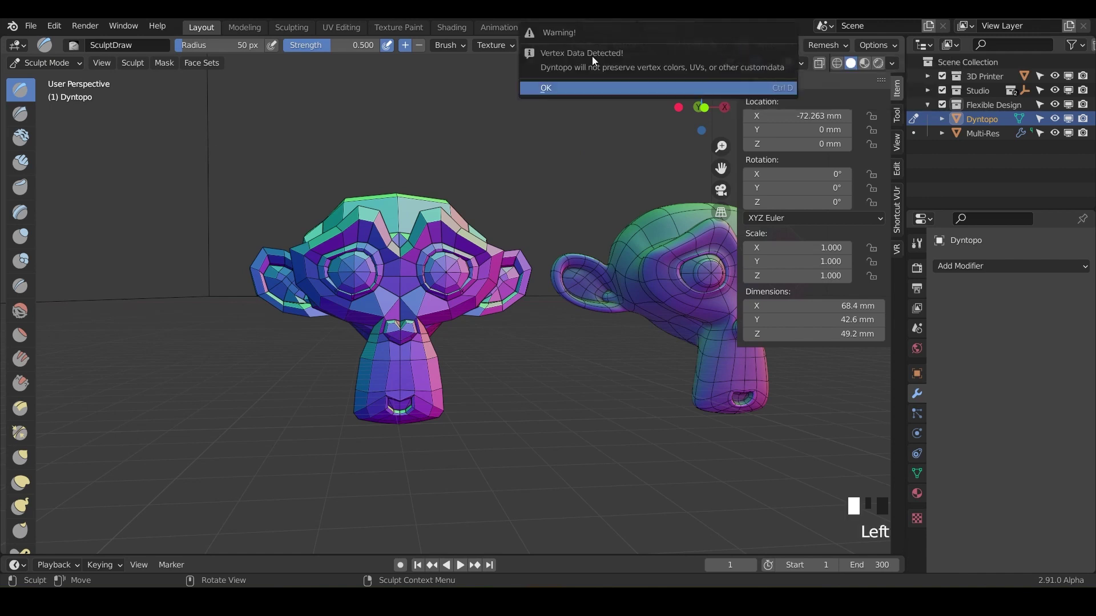
click(590, 86)
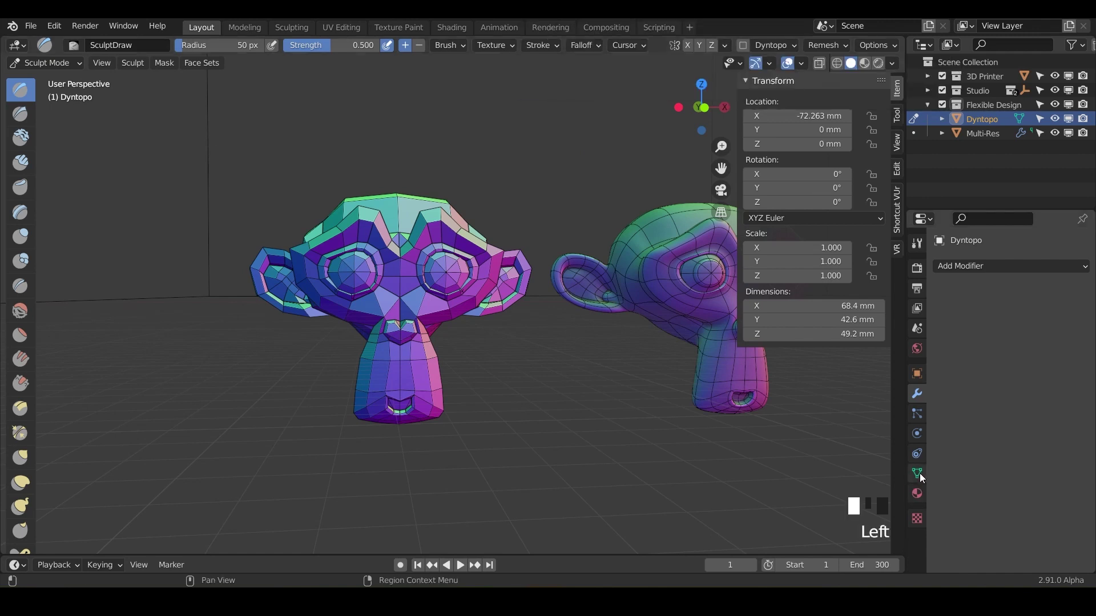
click(918, 474)
click(934, 459)
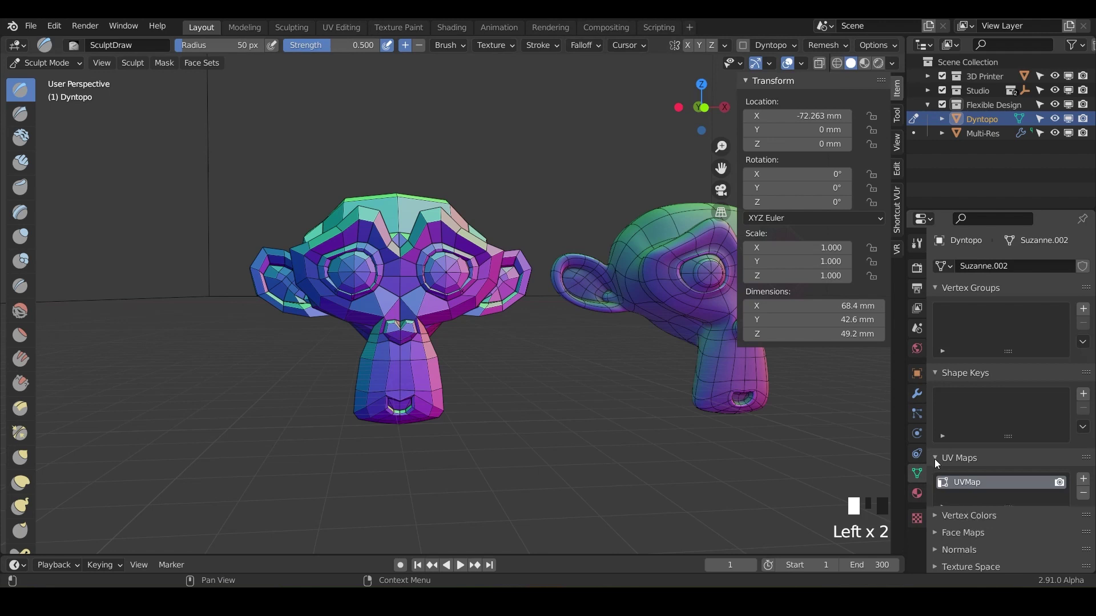
click(1083, 493)
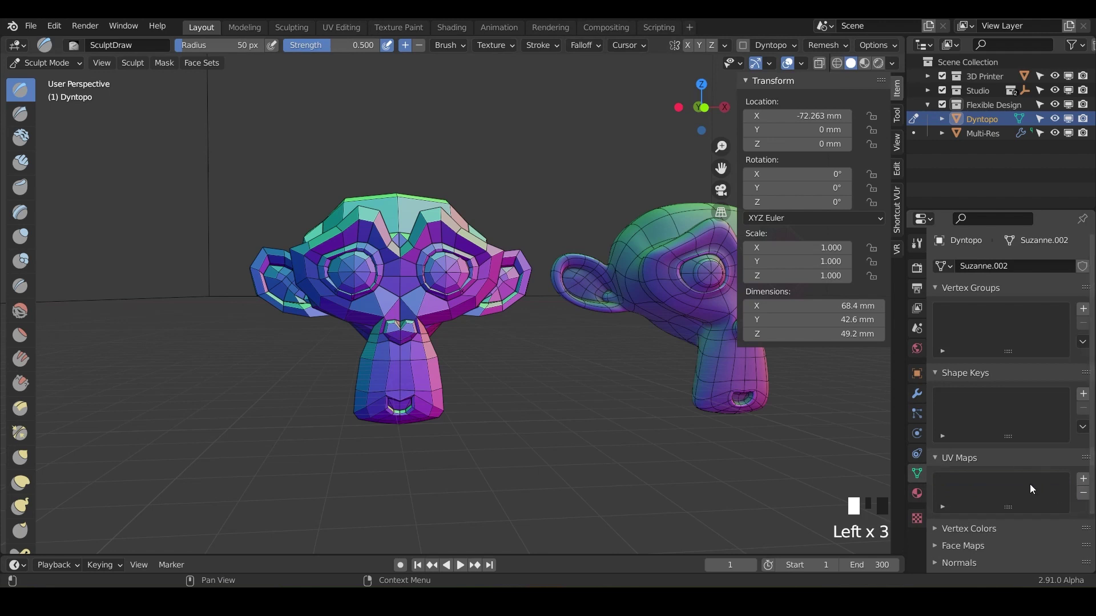
Re-enable Dyntopo and paint Draw strokes across the Dyntopo monkey's crown.
click(743, 45)
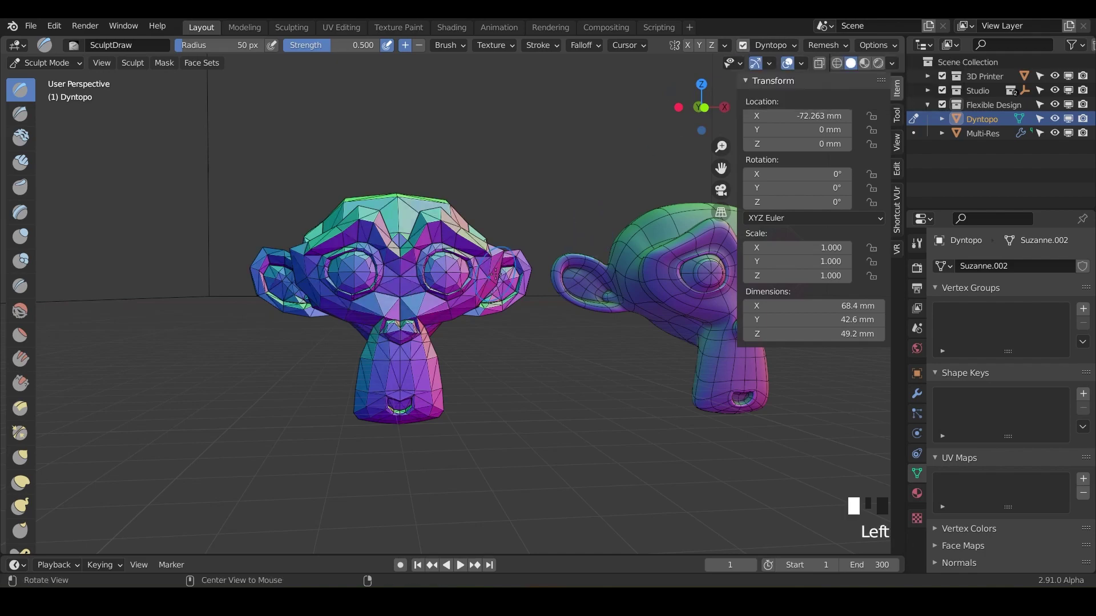
mouse_move(457, 277)
middle_down()
mouse_move(470, 286)
mouse_move(491, 269)
mouse_move(465, 298)
mouse_move(473, 302)
mouse_move(491, 274)
mouse_move(473, 297)
mouse_move(453, 298)
mouse_move(466, 283)
middle_up()
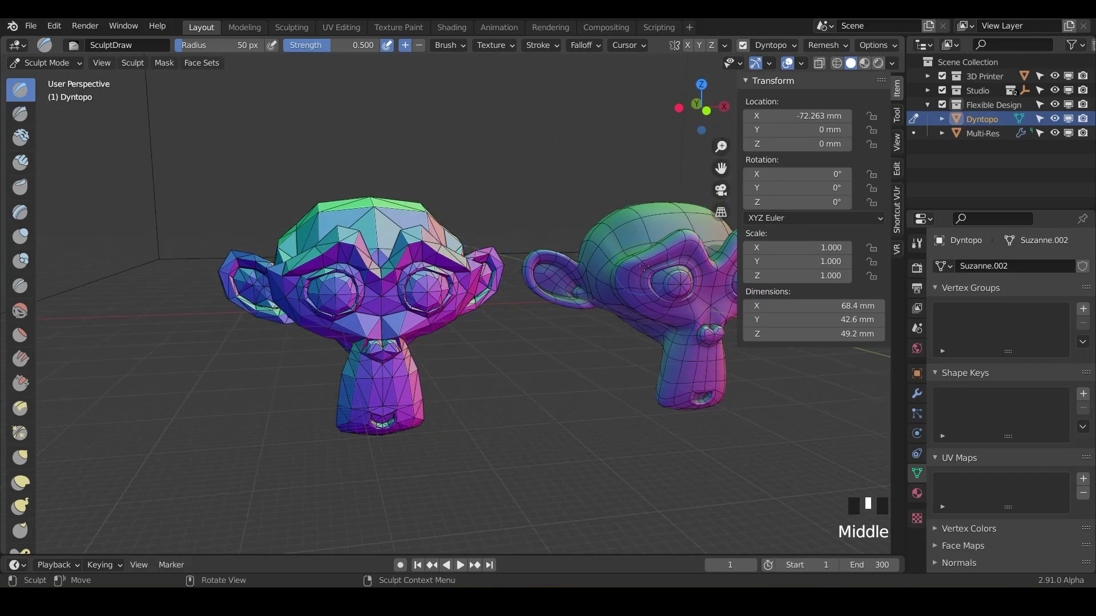
shift+middle_drag(656, 273, 478, 260)
mouse_move(460, 260)
mouse_down()
mouse_move(530, 268)
mouse_move(411, 251)
mouse_up()
middle_drag(411, 251, 497, 268)
drag(497, 268, 511, 337)
middle_drag(511, 336, 524, 319)
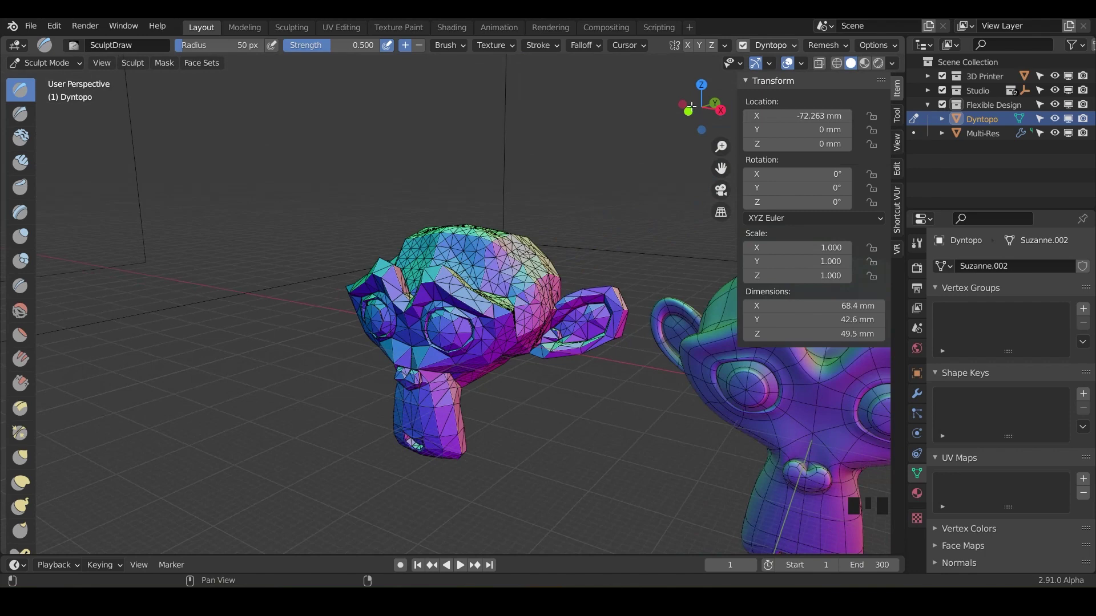
Sculpt dense triangle strokes over the Dyntopo monkey's head at detail size 12.
click(794, 47)
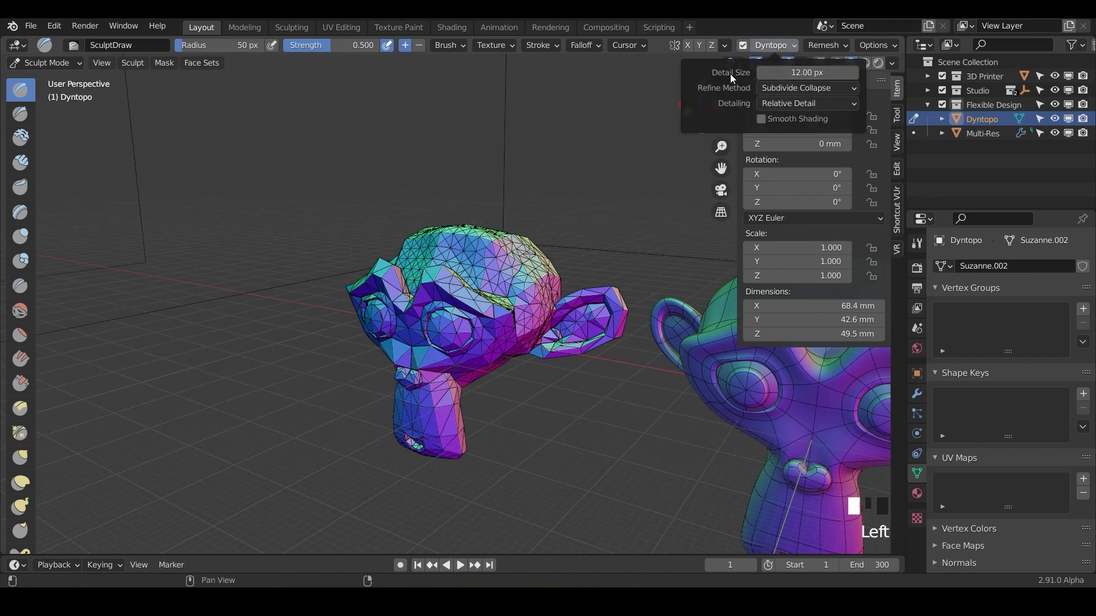
click(765, 73)
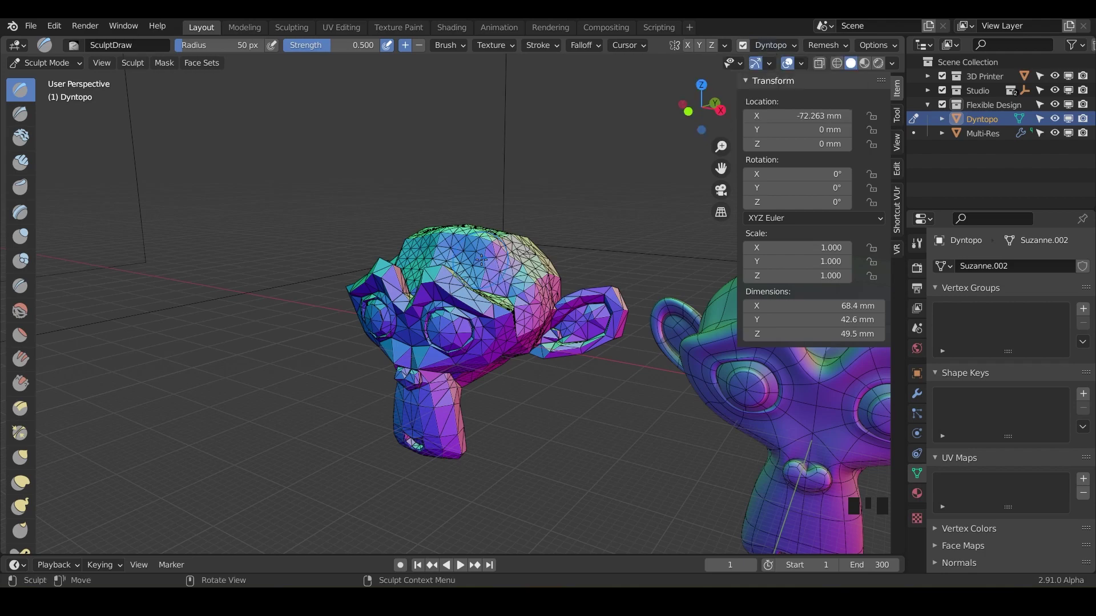
mouse_move(484, 261)
mouse_down()
mouse_move(479, 239)
mouse_move(524, 250)
mouse_move(520, 280)
mouse_move(534, 243)
mouse_up()
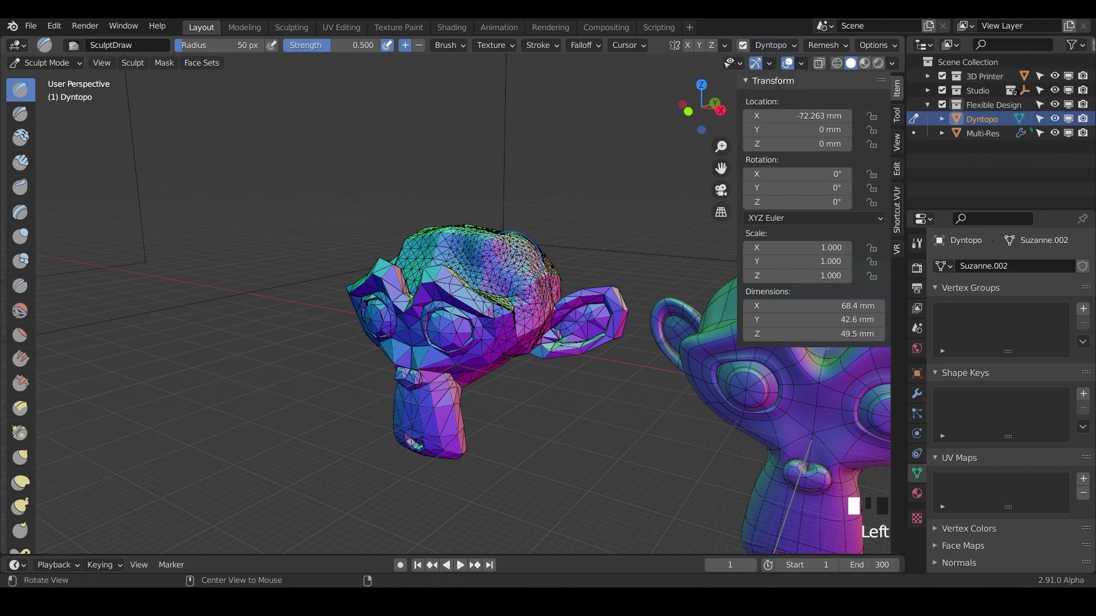
middle_drag(534, 242, 612, 305)
mouse_move(507, 266)
mouse_down()
mouse_move(430, 247)
mouse_move(488, 251)
mouse_up()
middle_drag(488, 252, 474, 250)
mouse_move(475, 249)
mouse_down()
mouse_move(439, 251)
mouse_move(457, 311)
mouse_up()
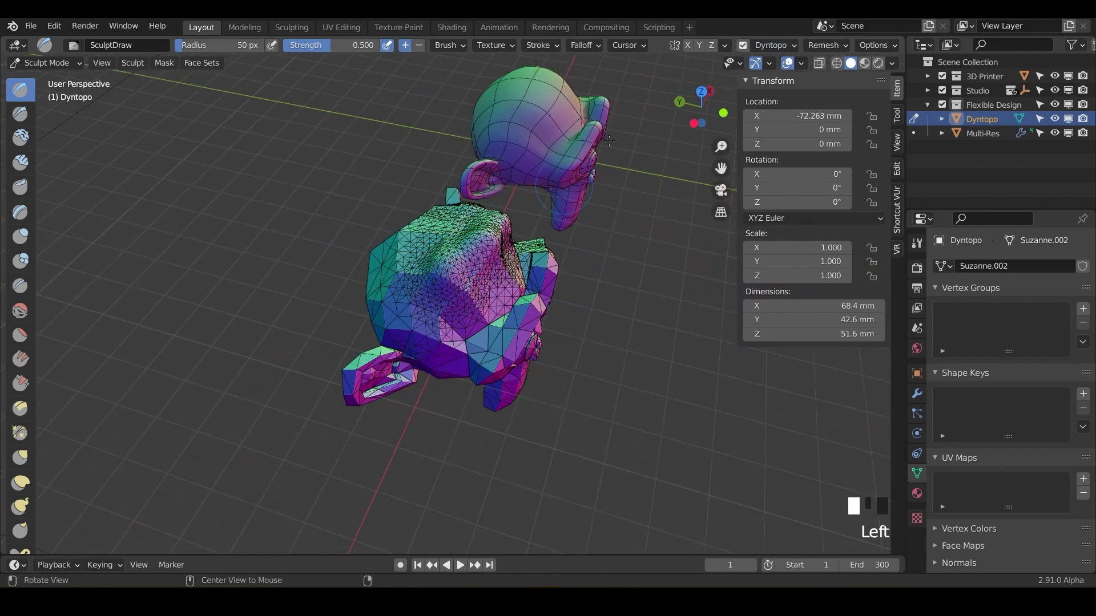
Lower the Dyntopo detail size to 6.
click(796, 48)
click(785, 70)
text(6.0)
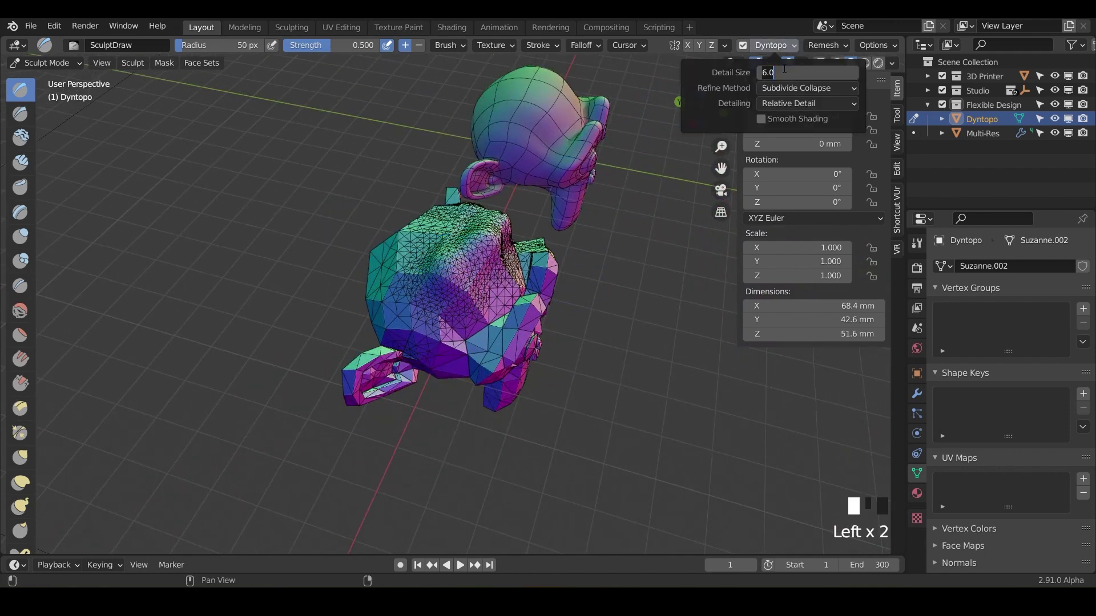
key(Return)
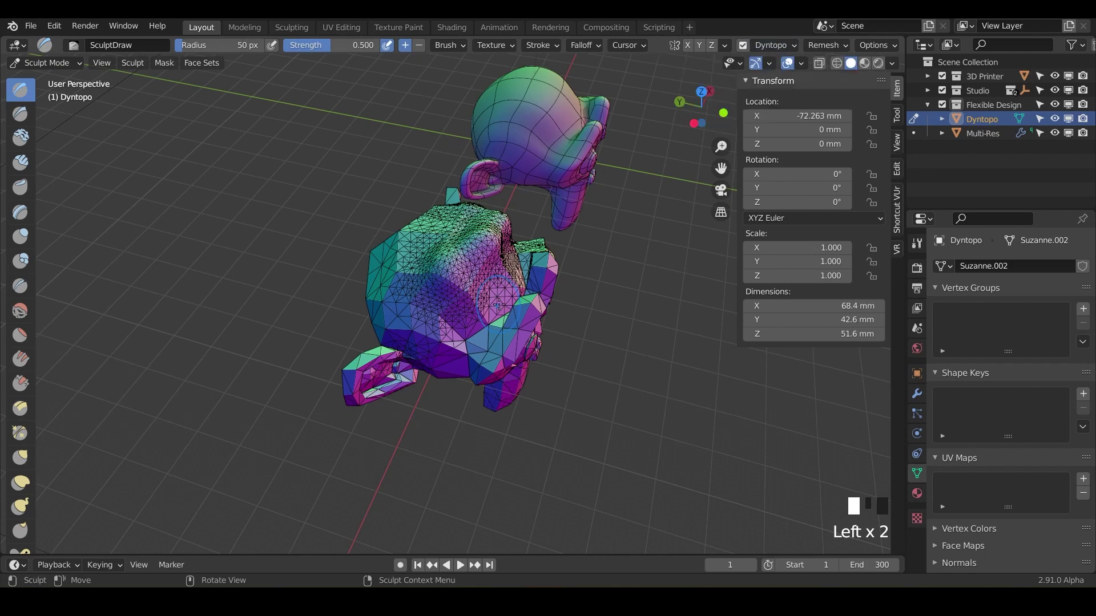
Sculpt finer-detail strokes across the Dyntopo monkey's head.
drag(420, 280, 444, 293)
middle_drag(444, 292, 442, 308)
mouse_move(456, 319)
mouse_down()
mouse_move(479, 336)
mouse_move(425, 297)
mouse_up()
mouse_move(443, 308)
middle_down()
mouse_move(488, 215)
mouse_move(501, 223)
middle_up()
drag(504, 221, 504, 221)
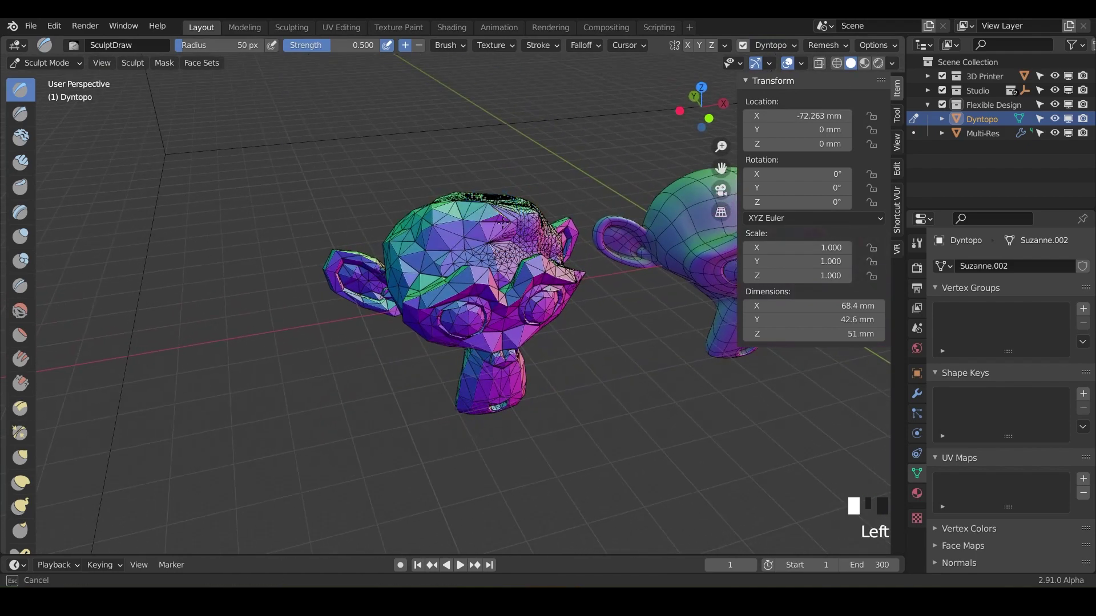
middle_drag(532, 231, 497, 246)
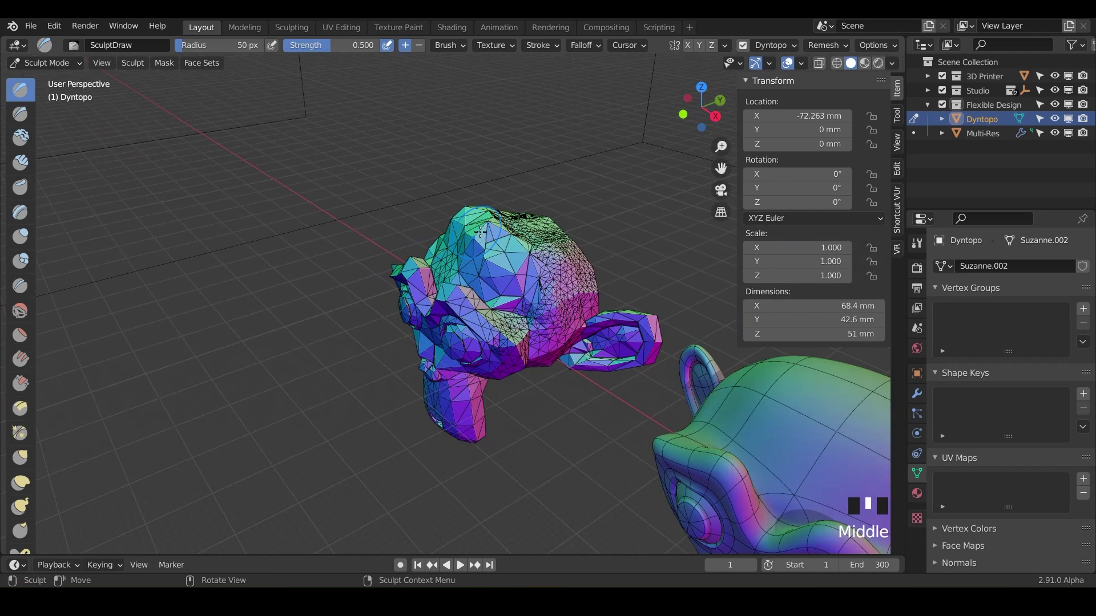
click(495, 246)
Add further strokes and smooth the left side of the Dyntopo monkey.
middle_drag(546, 303, 550, 292)
drag(549, 292, 550, 291)
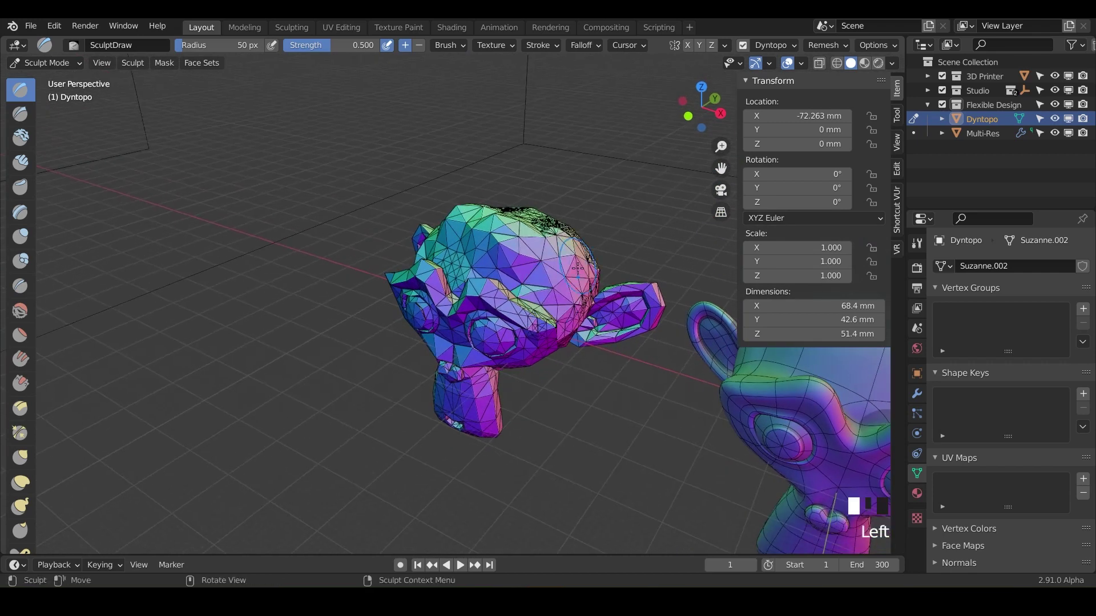
middle_drag(578, 269, 507, 295)
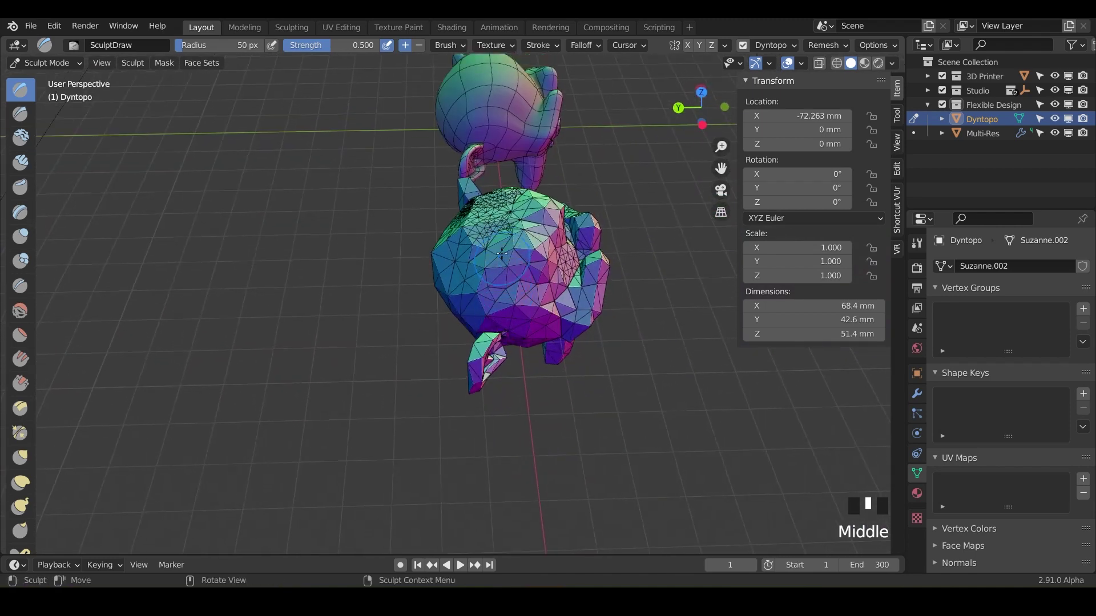
drag(505, 244, 495, 216)
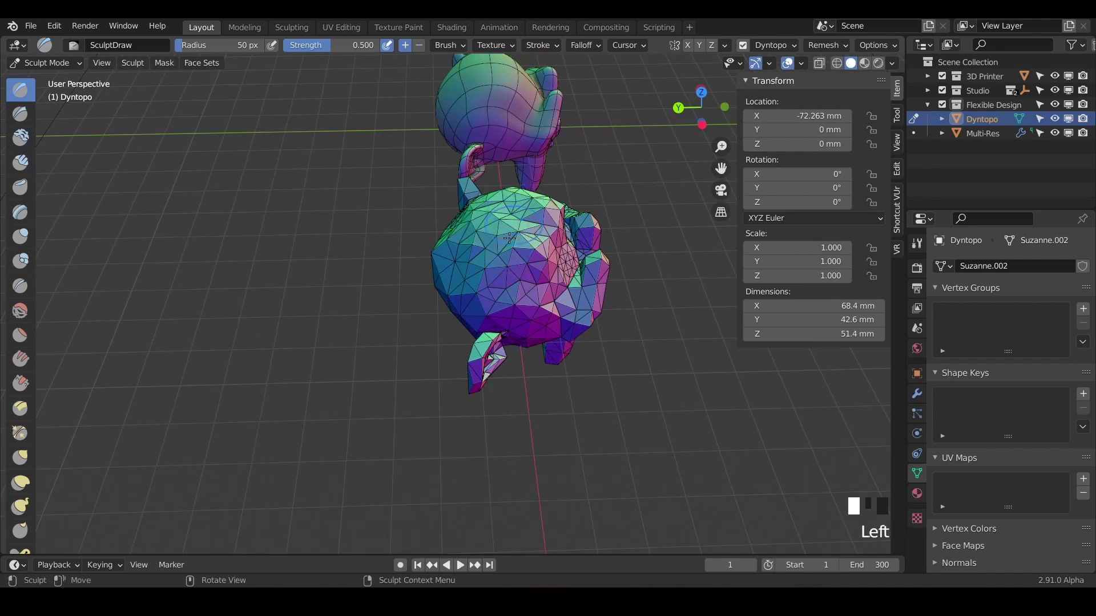
middle_drag(496, 216, 451, 275)
shift+drag(450, 274, 468, 300)
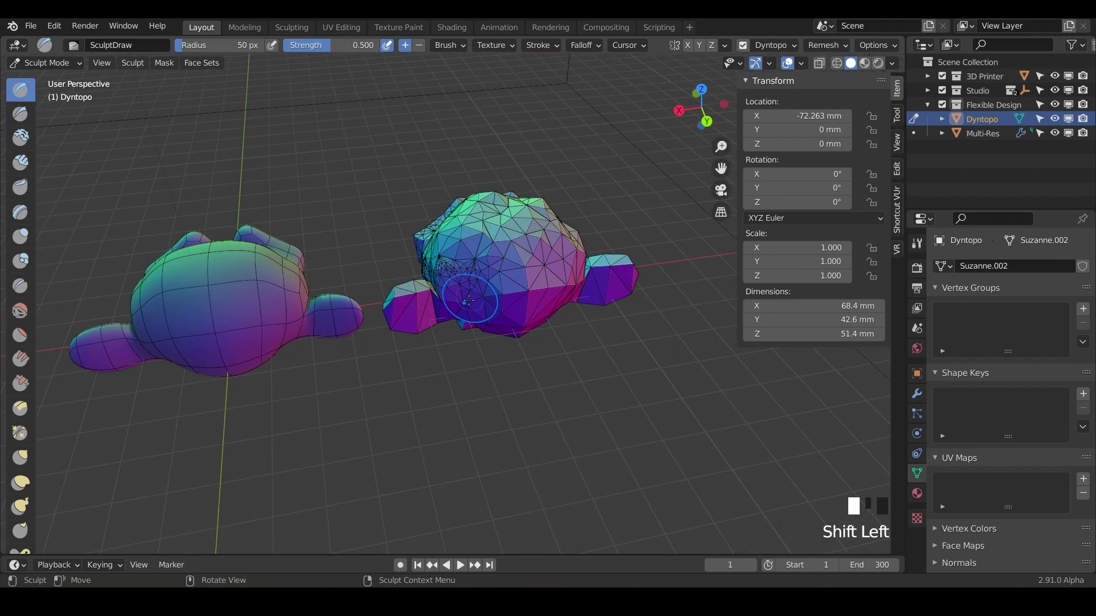
middle_drag(598, 368, 434, 268)
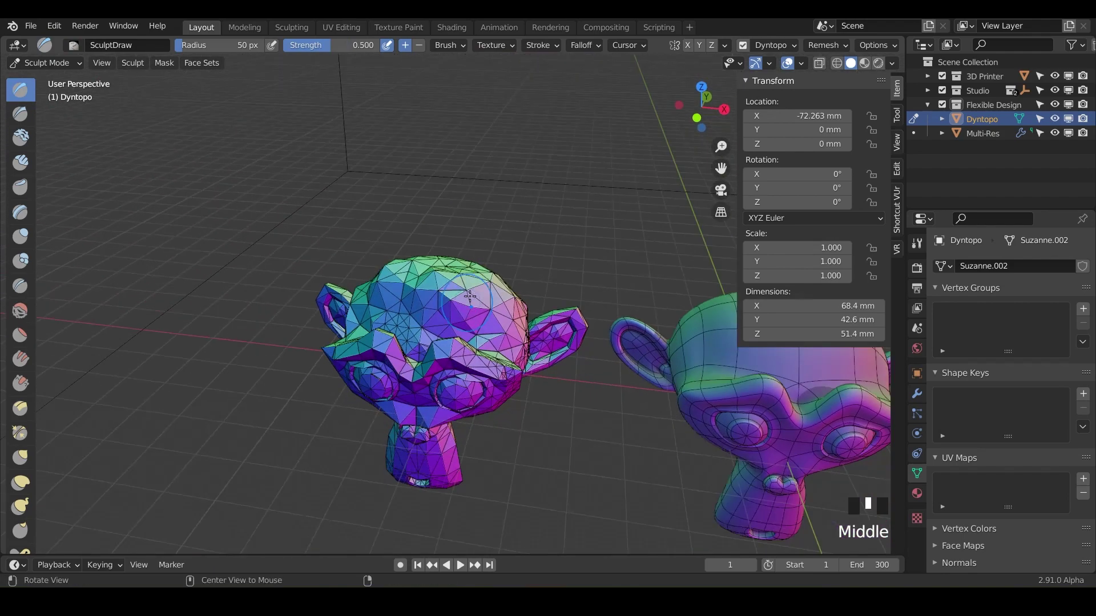
Set the Dyntopo detail size to 24 and sculpt a stroke on the head.
click(782, 45)
click(794, 73)
text(24.0)
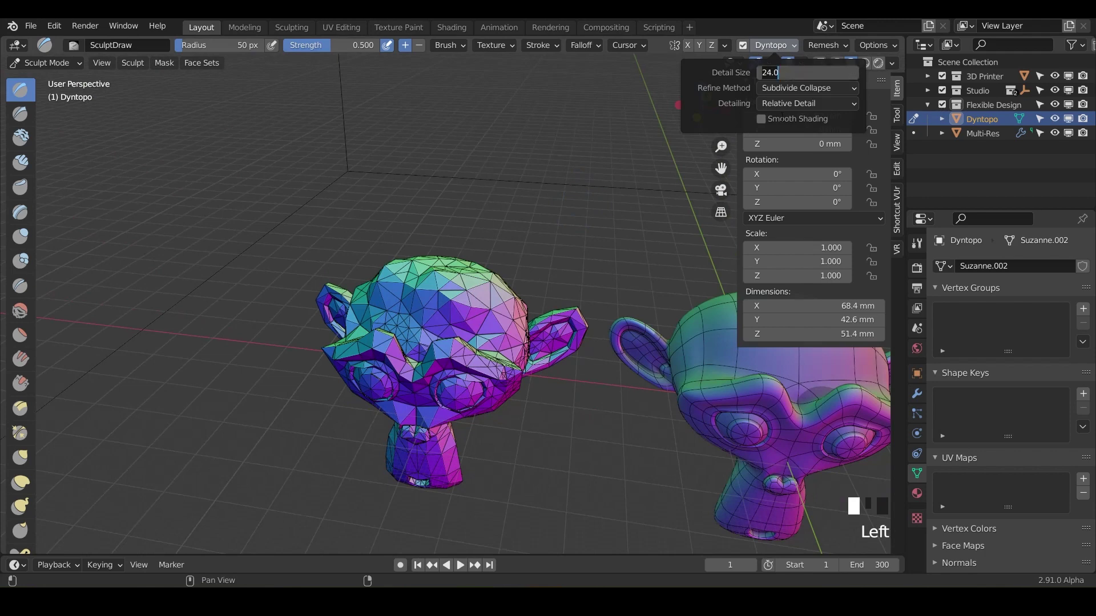
key(Return)
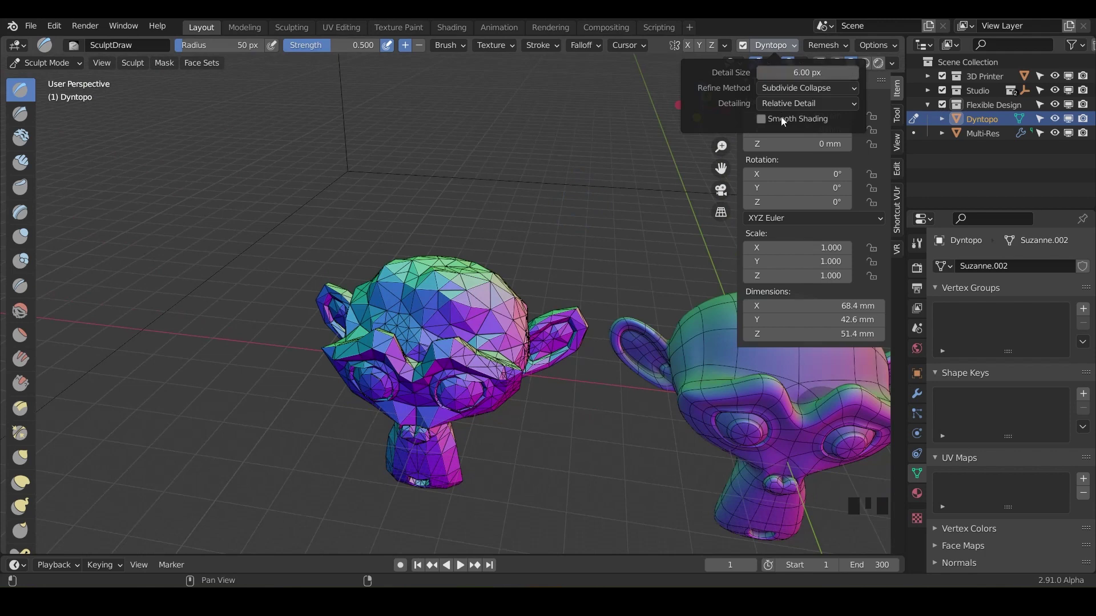
mouse_move(480, 287)
mouse_down()
mouse_move(516, 337)
mouse_move(456, 289)
mouse_move(505, 280)
mouse_up()
Hide the wireframe overlay and show the transform sidebar.
click(803, 61)
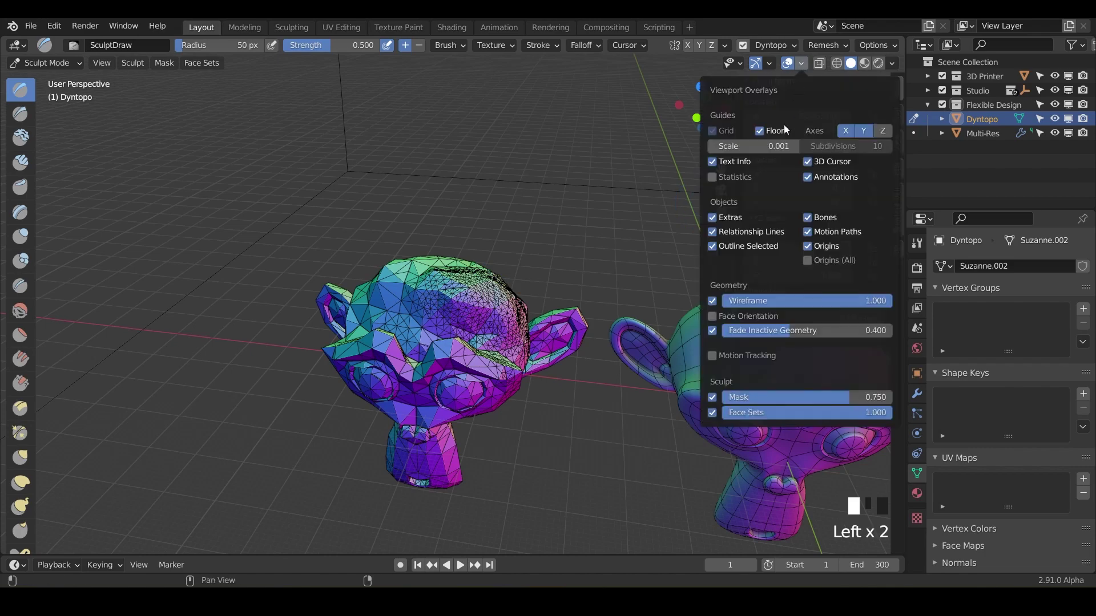
click(714, 301)
key(n)
Sculpt more strokes over the top and back of the Dyntopo monkey's head.
mouse_move(434, 286)
middle_down()
mouse_move(411, 269)
mouse_move(428, 217)
mouse_move(404, 245)
mouse_move(514, 194)
middle_up()
scroll(411, 269, up, 4)
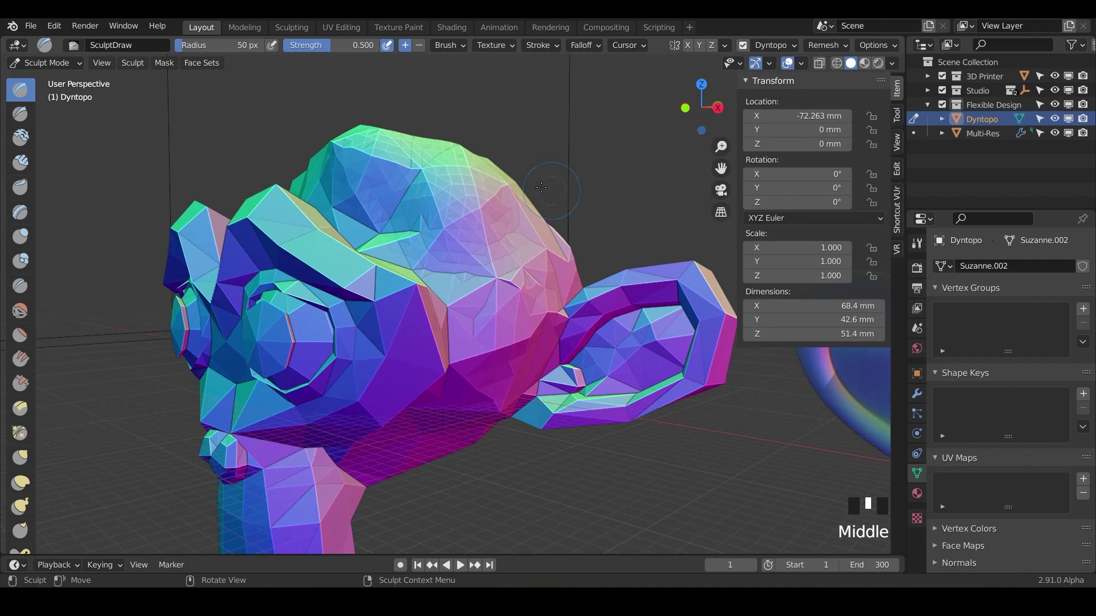
mouse_move(516, 194)
mouse_down()
mouse_move(532, 297)
mouse_move(517, 245)
mouse_move(520, 291)
mouse_up()
middle_drag(520, 291, 491, 271)
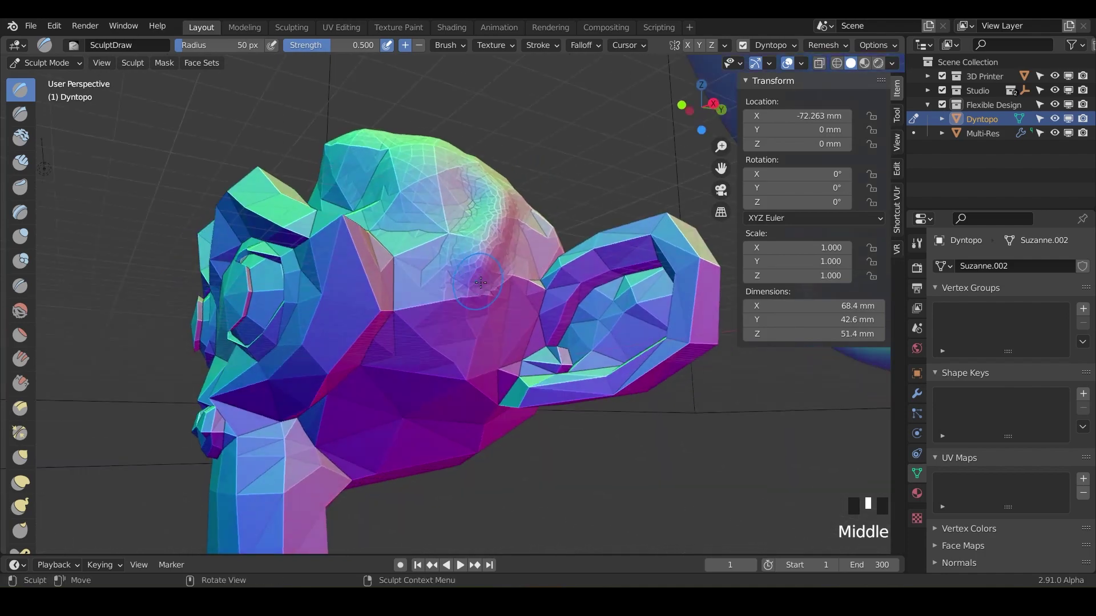
mouse_move(491, 271)
mouse_down()
mouse_move(483, 324)
mouse_move(469, 314)
mouse_move(442, 365)
mouse_up()
mouse_move(442, 365)
middle_down()
mouse_move(512, 335)
mouse_move(502, 331)
middle_up()
drag(503, 331, 455, 396)
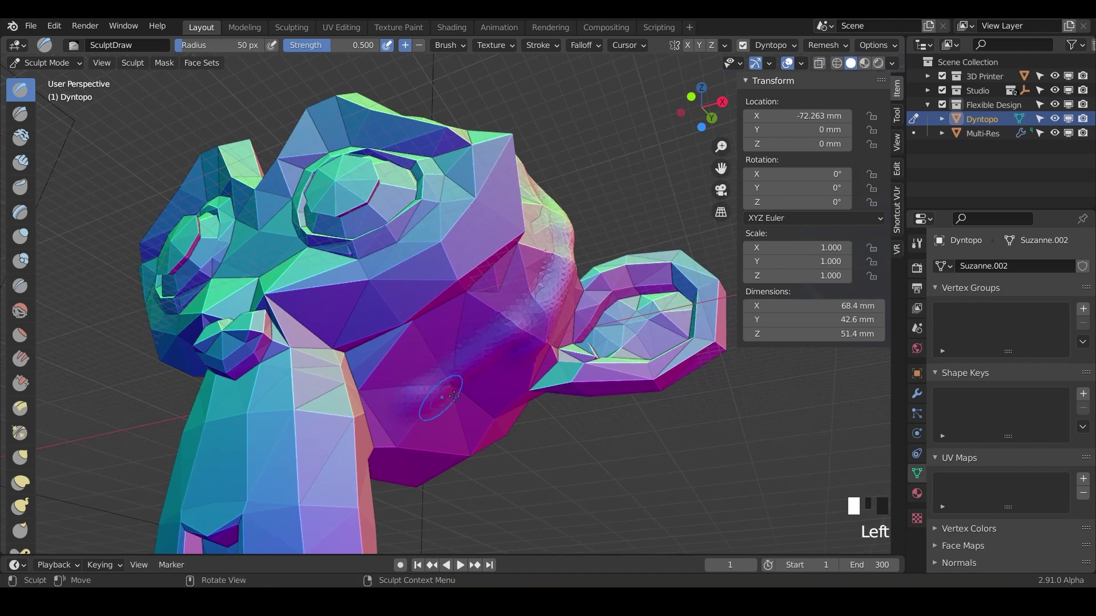
scroll(454, 395, down, 3)
shift+middle_drag(454, 396, 426, 383)
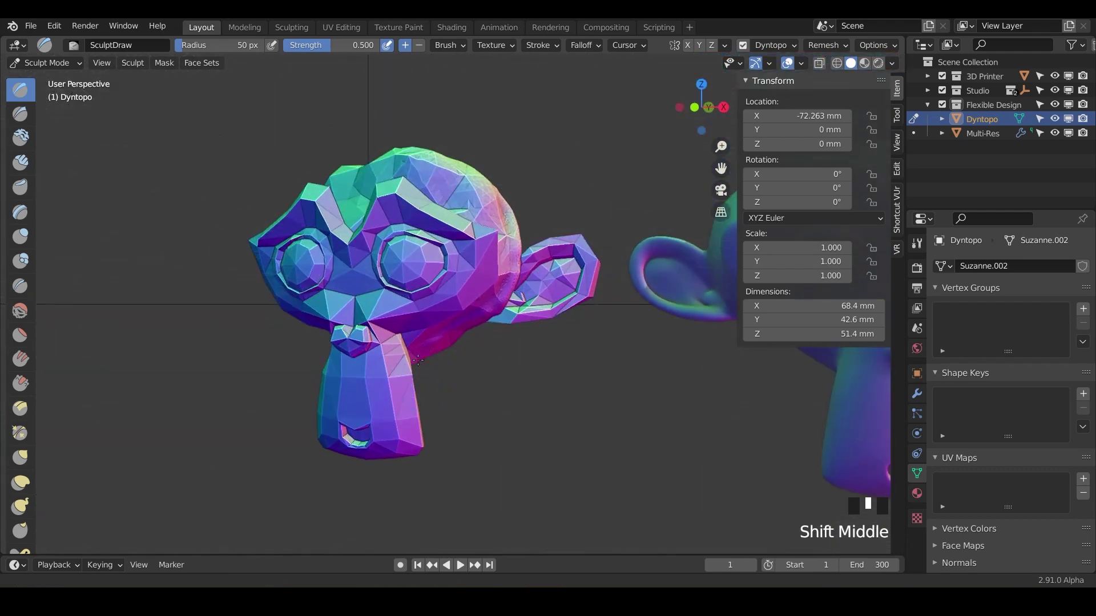
middle_drag(418, 360, 368, 304)
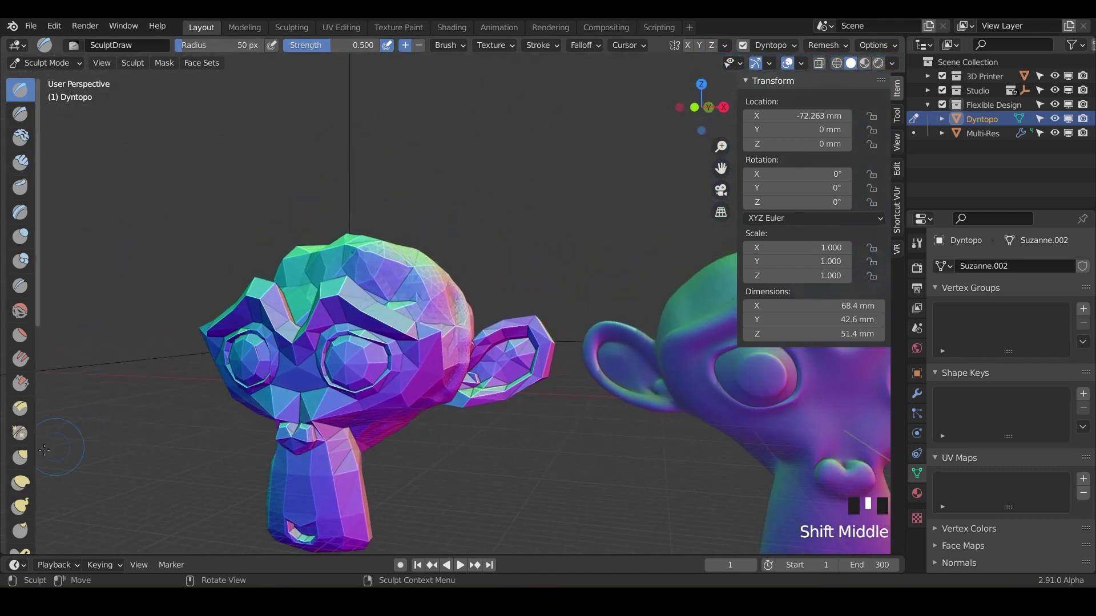
click(20, 506)
Set the Snake Hook radius to 141 px and pull a long horn up from the Dyntopo monkey's head.
mouse_move(377, 320)
middle_down()
mouse_move(400, 314)
mouse_move(382, 325)
middle_up()
key(f)
click(434, 305)
mouse_move(434, 268)
mouse_down()
mouse_move(645, 148)
mouse_move(700, 138)
mouse_up()
shift+middle_drag(575, 208, 453, 257)
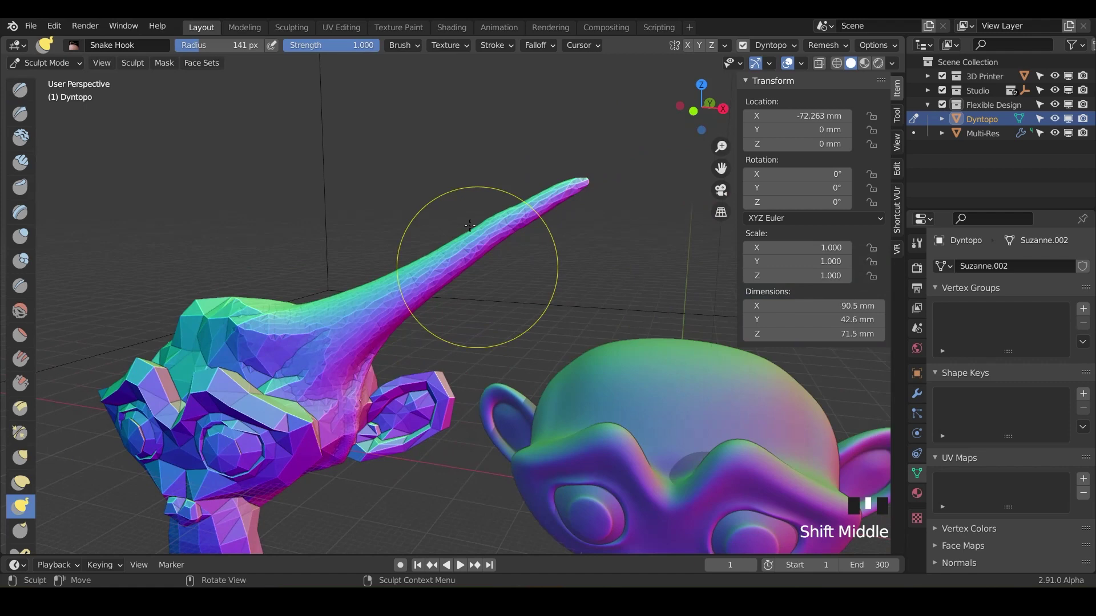
middle_drag(522, 183, 663, 314)
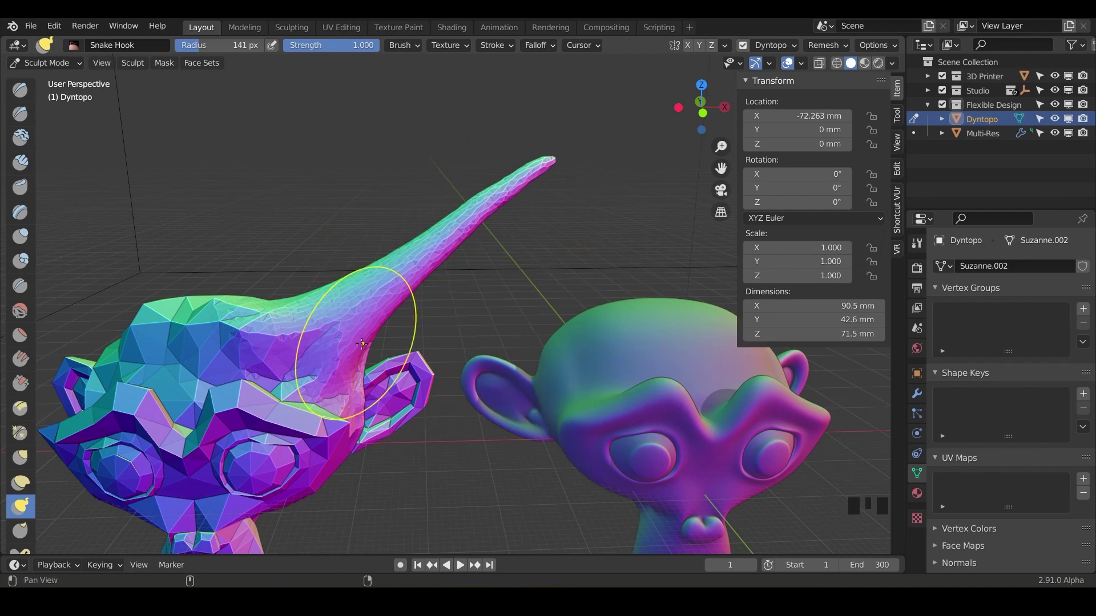
mouse_move(361, 344)
shift+middle_down()
mouse_move(508, 251)
mouse_move(477, 232)
mouse_move(502, 245)
mouse_move(331, 262)
shift+middle_up()
shift+middle_drag(440, 269, 342, 286)
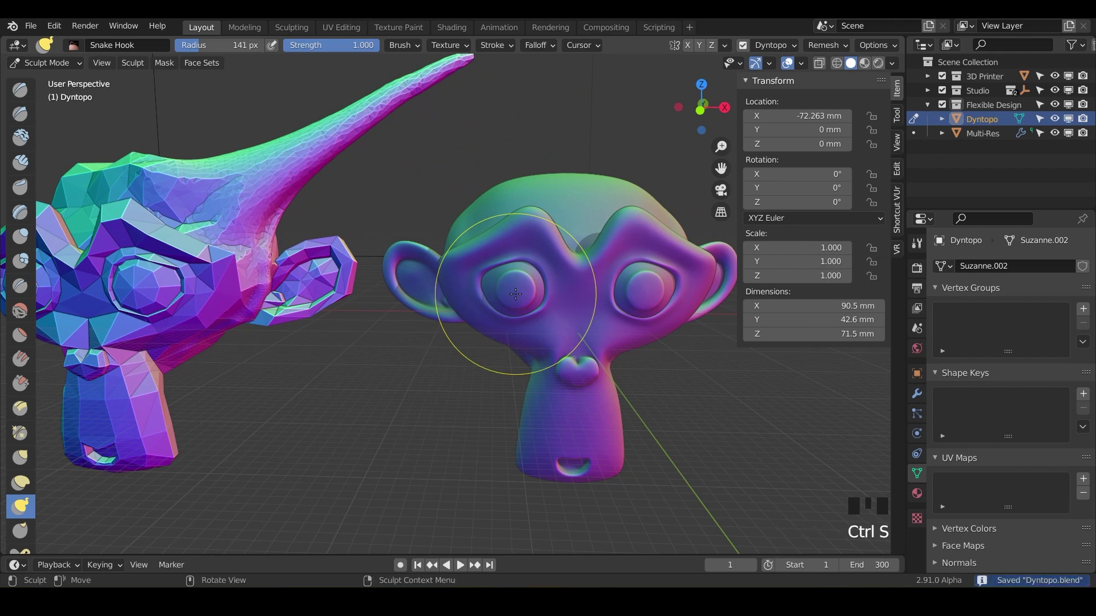
Select the Multi-Res Suzanne, put it in Sculpt Mode, and show its level-5 Multires modifier.
key(ctrl+Tab)
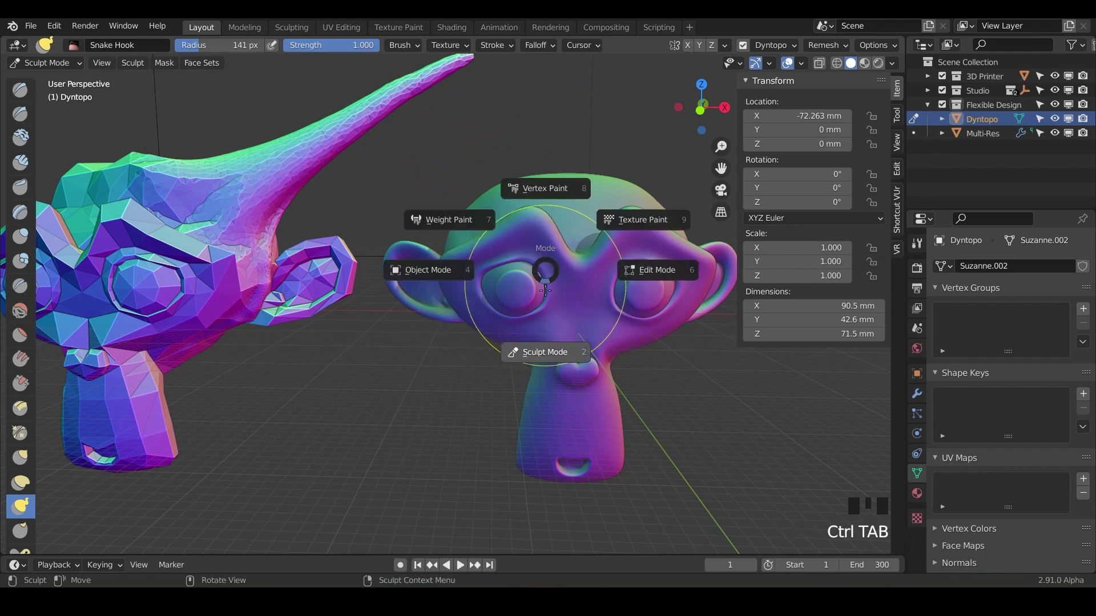
click(598, 334)
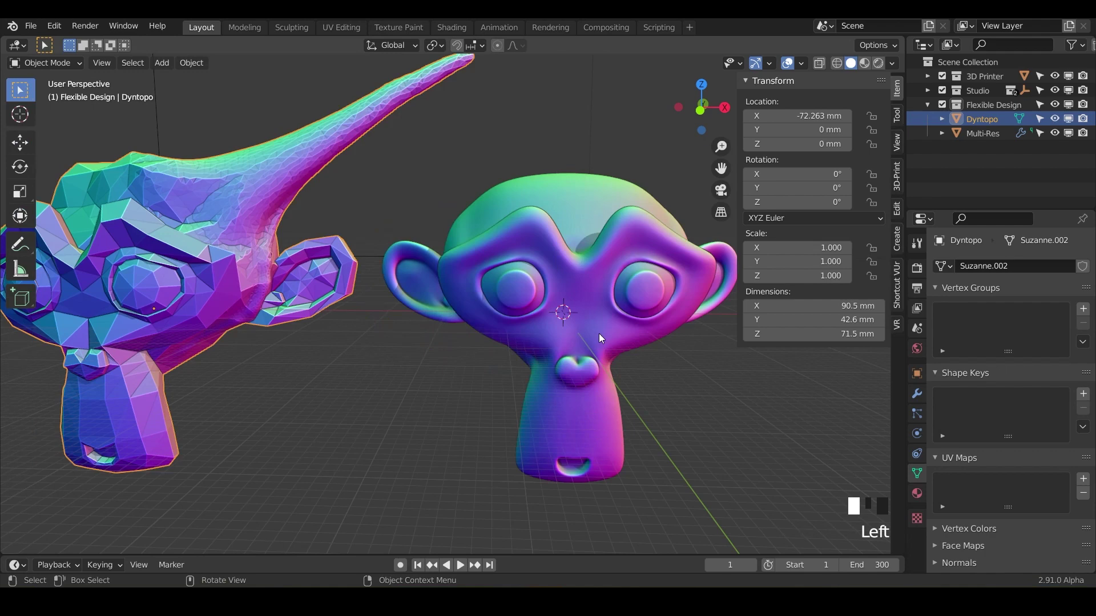
mouse_move(510, 357)
shift+middle_down()
mouse_move(503, 327)
mouse_move(466, 372)
mouse_move(454, 368)
shift+middle_up()
key(ctrl+Tab)
click(505, 356)
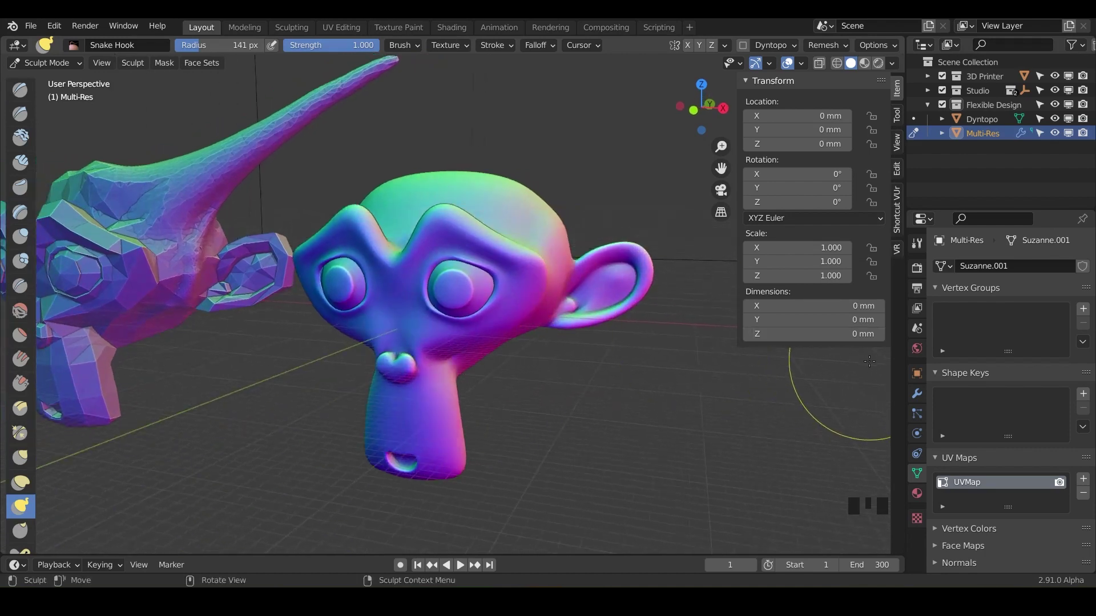
click(917, 393)
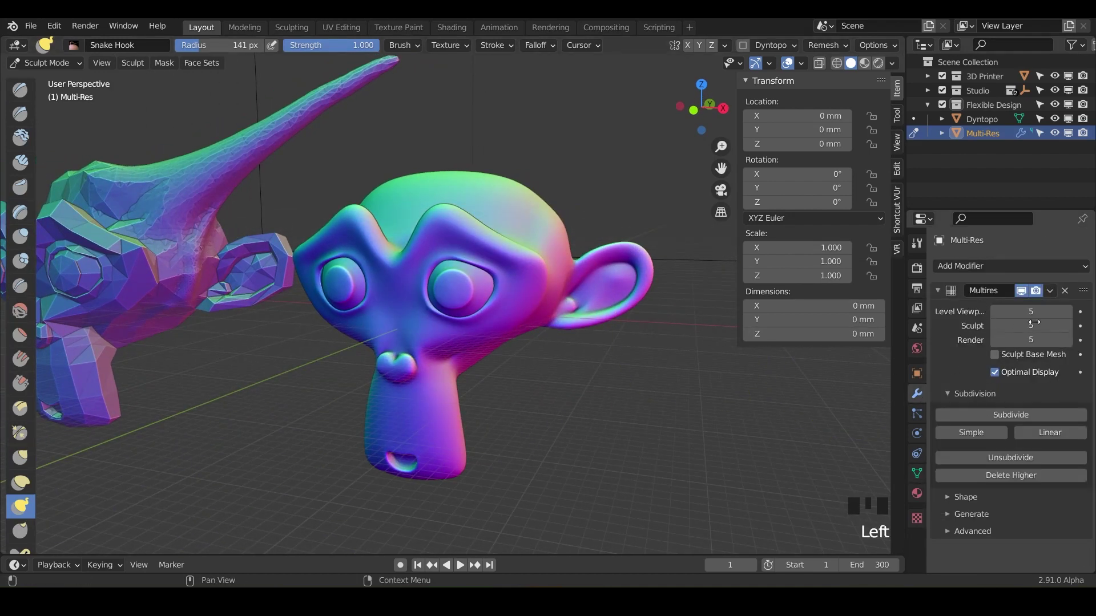
Save the file and subdivide the Multires modifier once more to level 6.
middle_drag(534, 354, 795, 457)
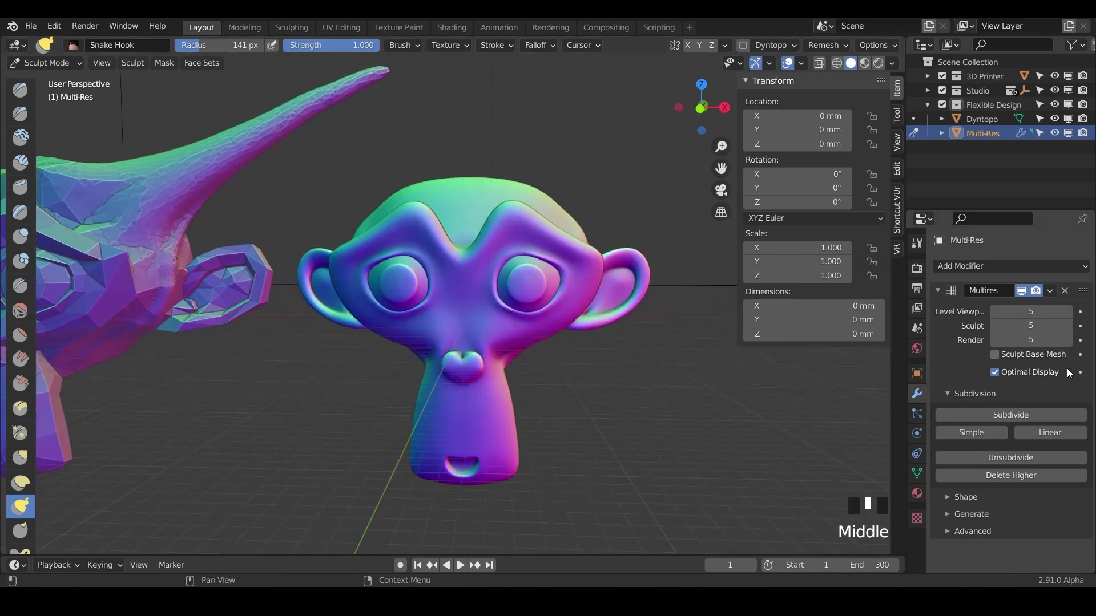
middle_drag(440, 427, 444, 421)
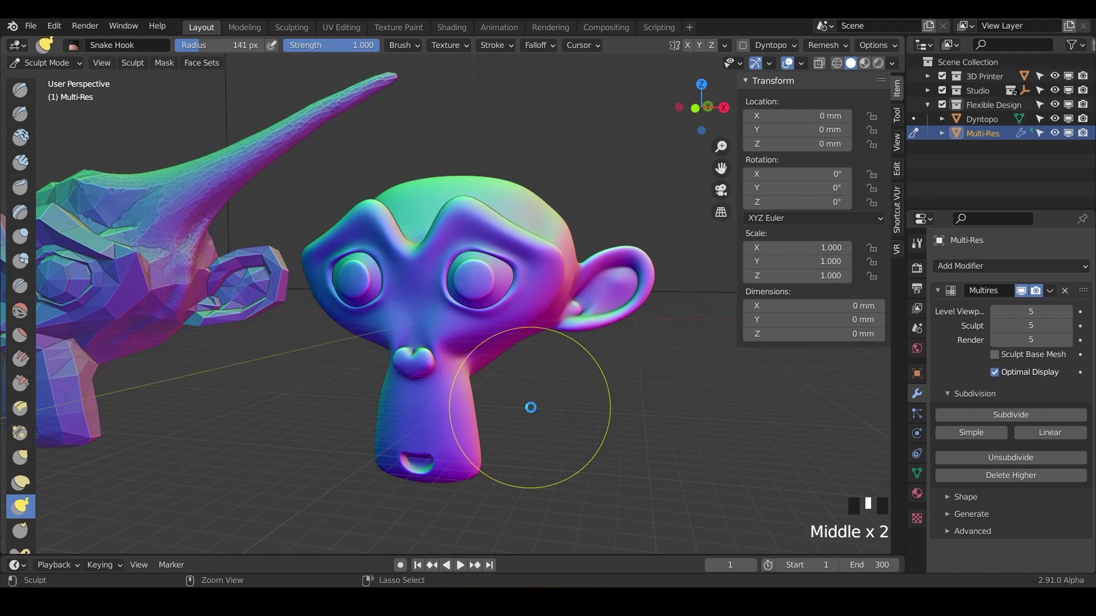
key(ctrl+s)
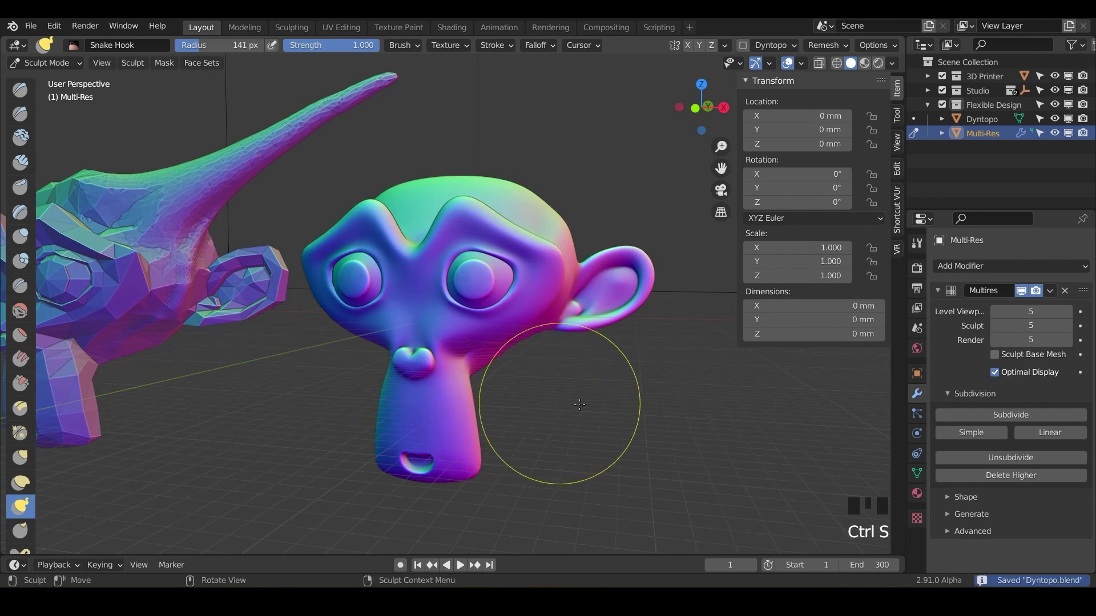
click(999, 413)
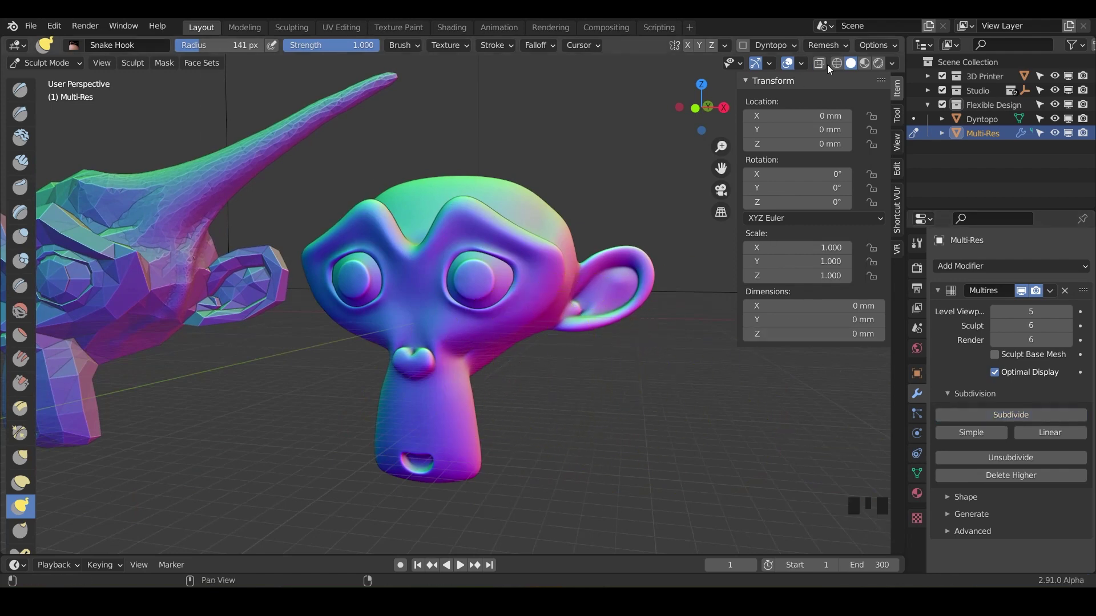
Turn on Statistics in the Viewport Overlays to show vertex and face counts.
click(802, 63)
click(721, 177)
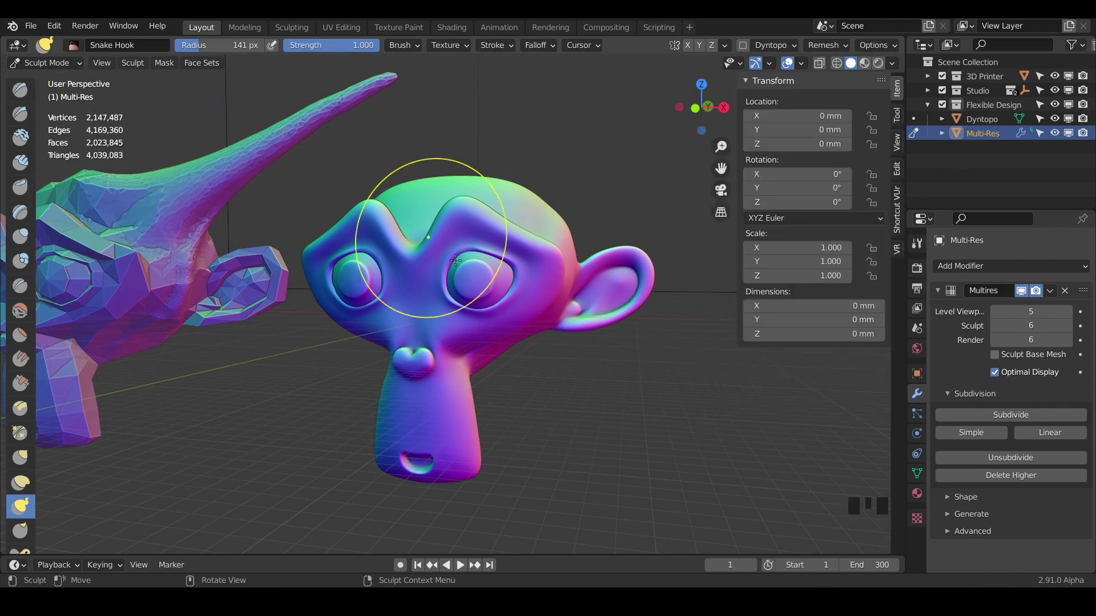
mouse_move(453, 244)
middle_down()
mouse_move(482, 331)
mouse_move(541, 319)
mouse_move(525, 322)
middle_up()
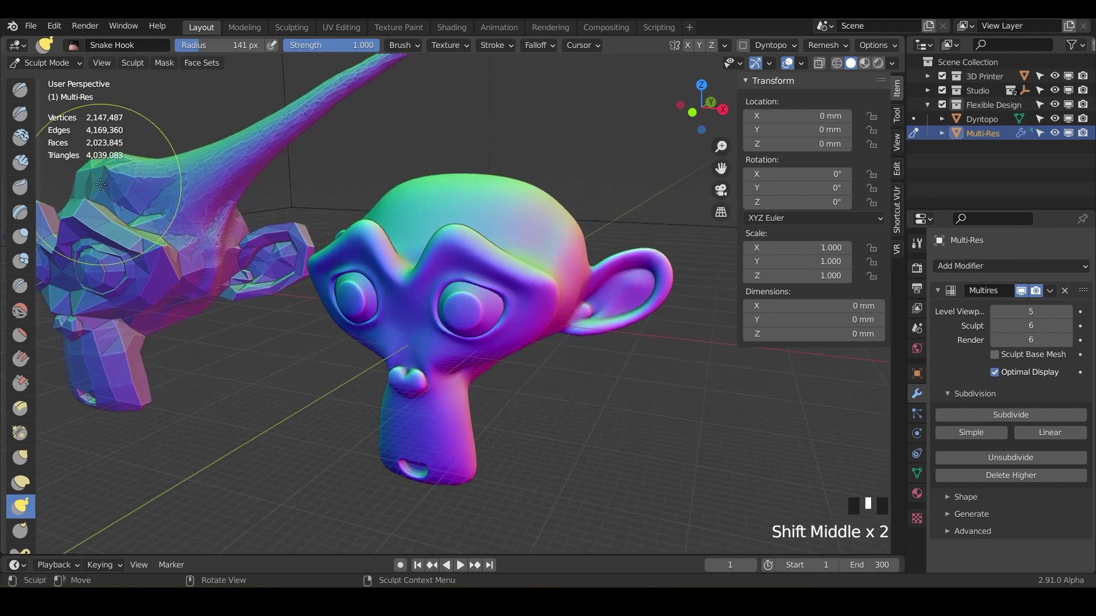
Duplicate the SculptDraw brush from the Draw tool and name the copy 'Texture'.
click(20, 89)
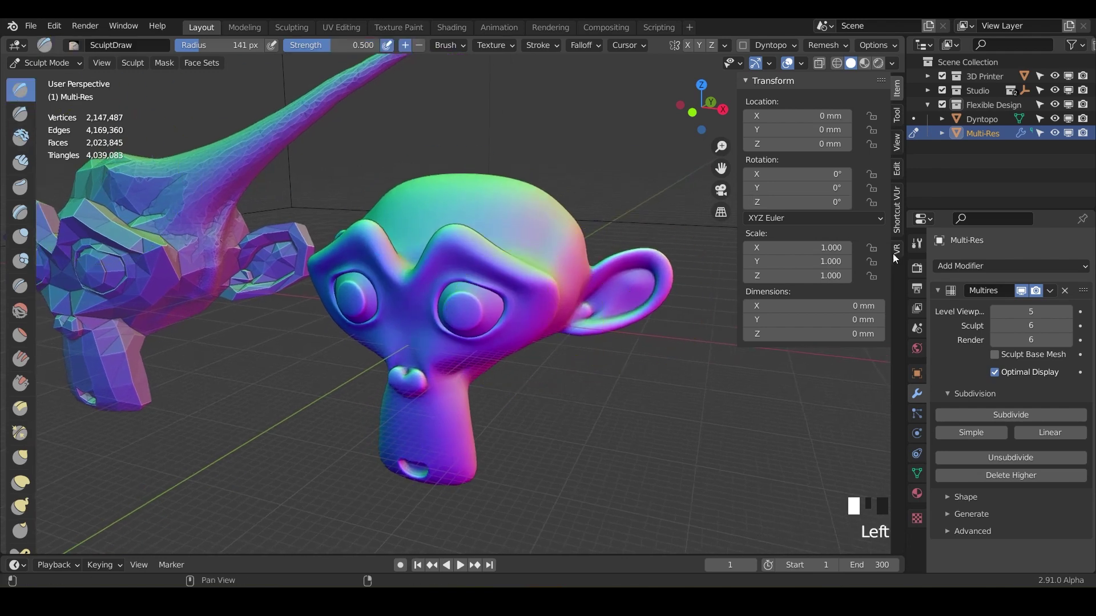
click(917, 244)
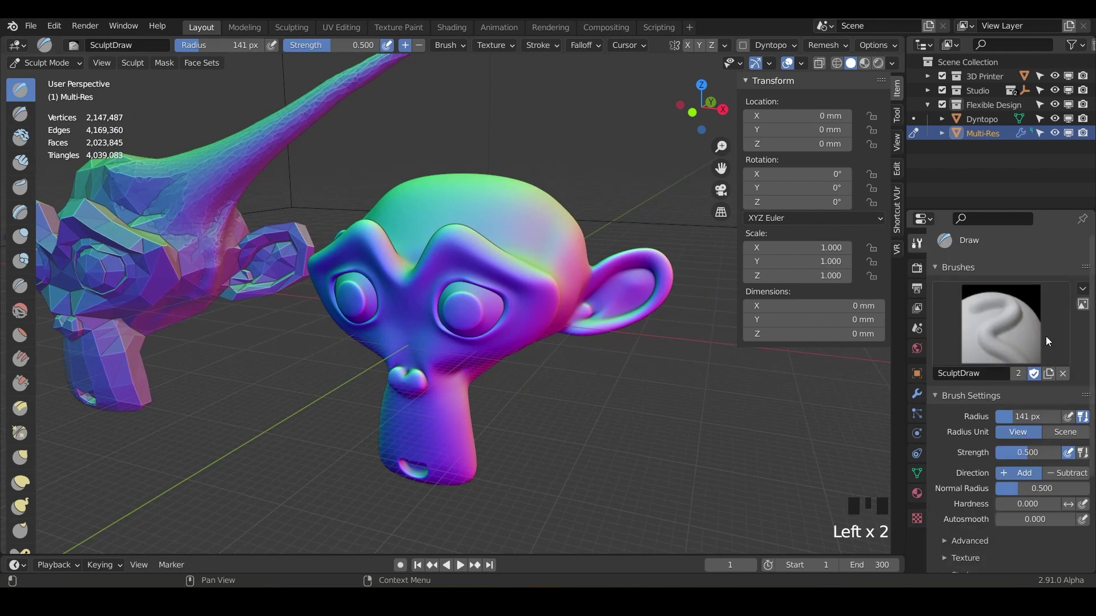
click(992, 343)
click(993, 341)
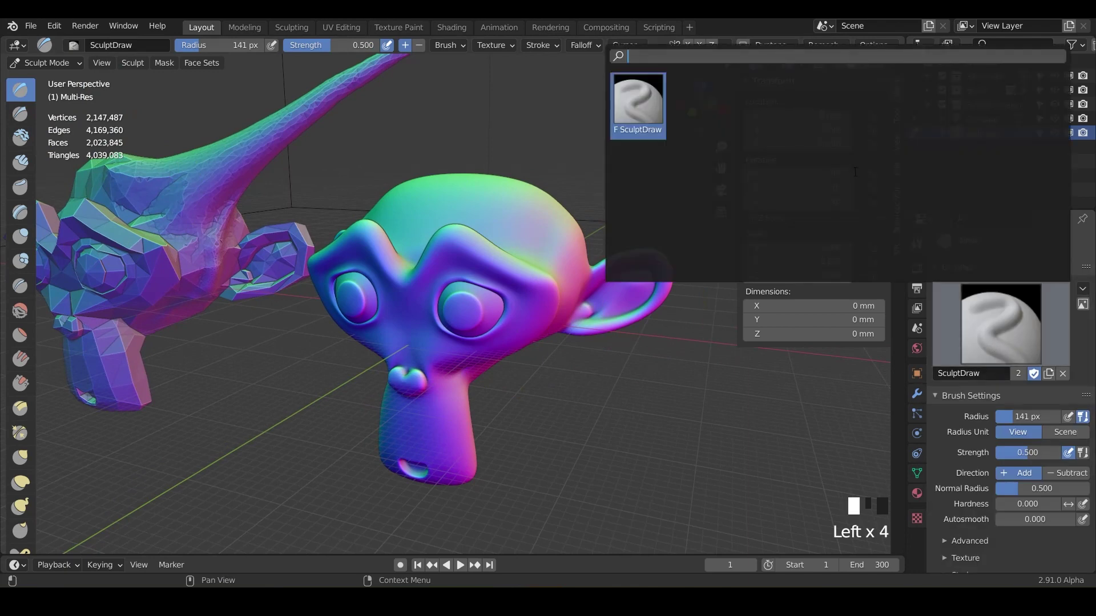
click(1048, 375)
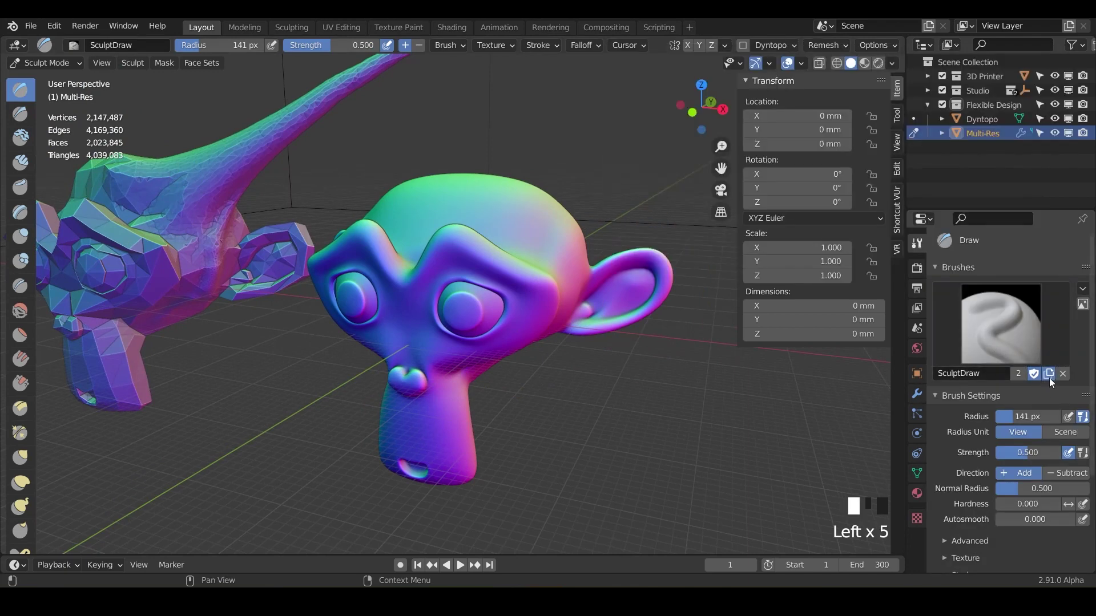
click(992, 377)
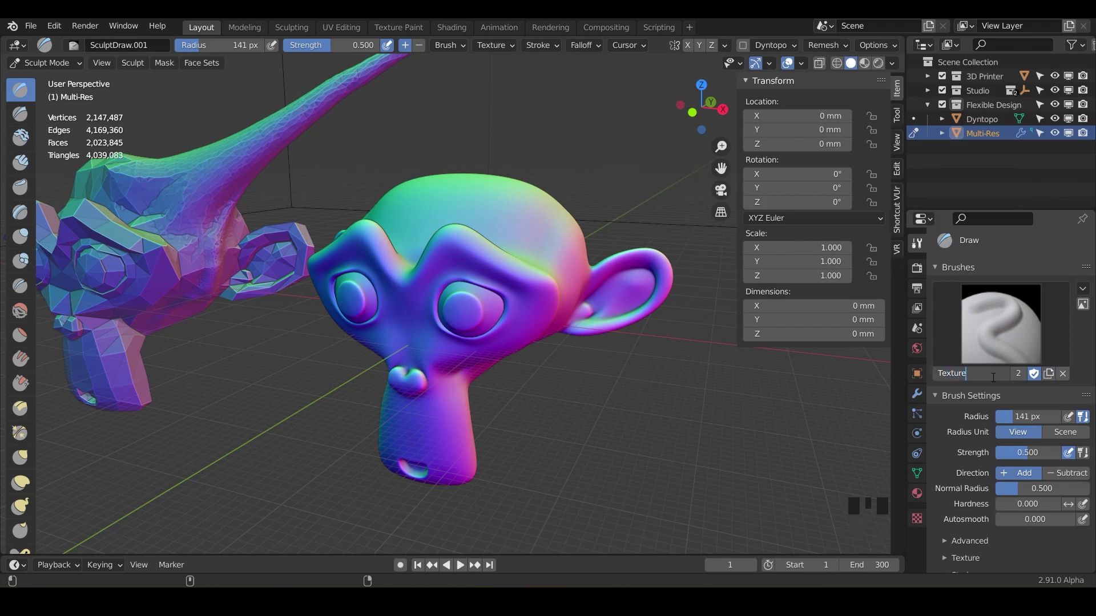
text(Texture)
key(Return)
scroll(952, 434, down, 3)
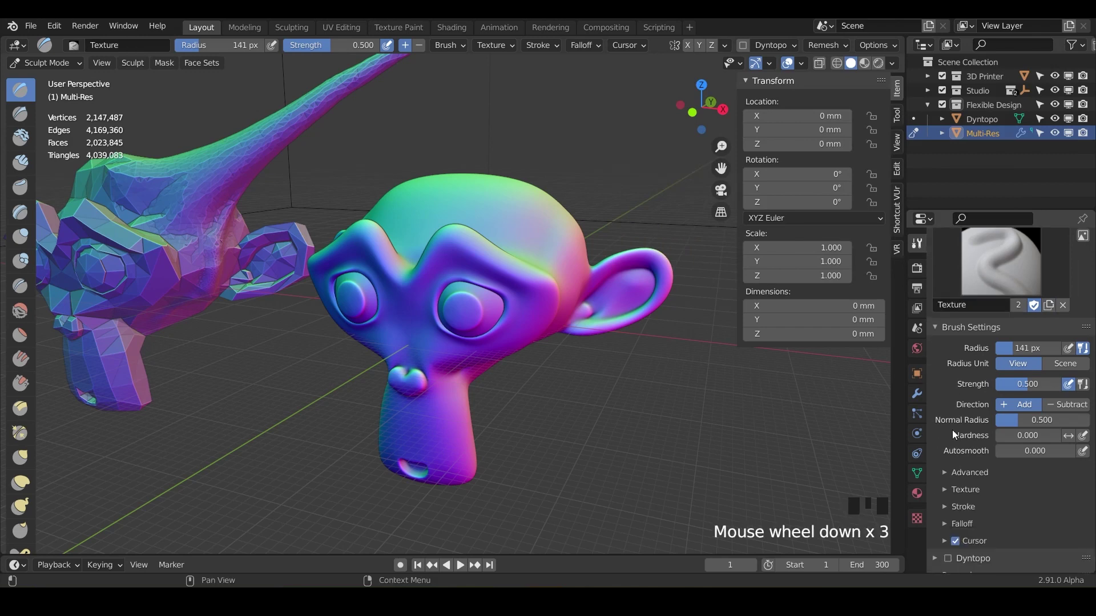
Add a new brush texture named Texture_Photo and show its texture properties.
click(943, 490)
scroll(939, 501, down, 6)
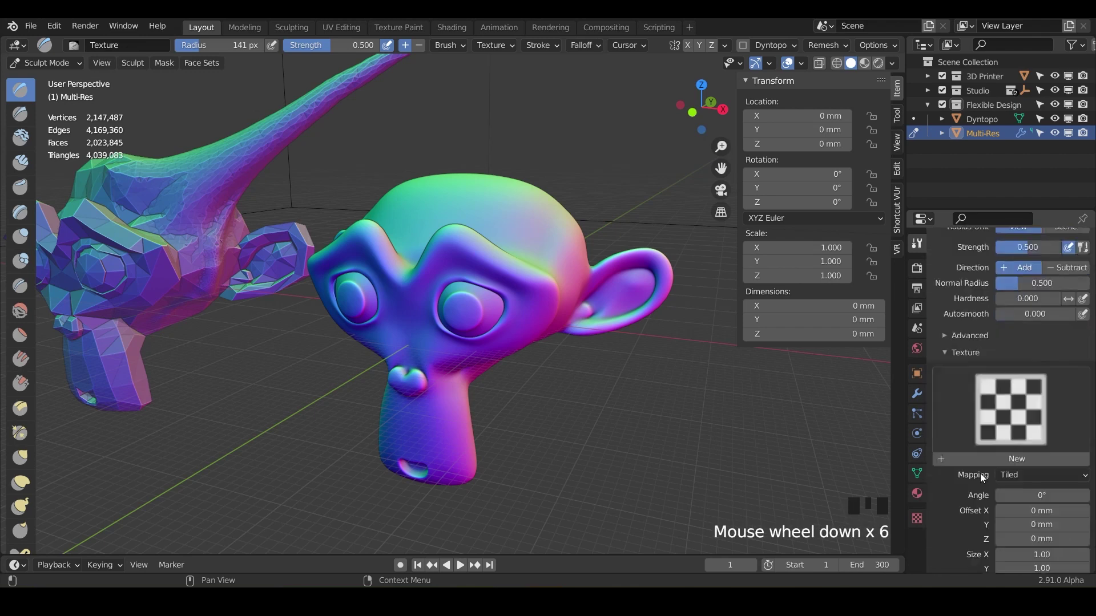
scroll(981, 474, down, 1)
click(1009, 437)
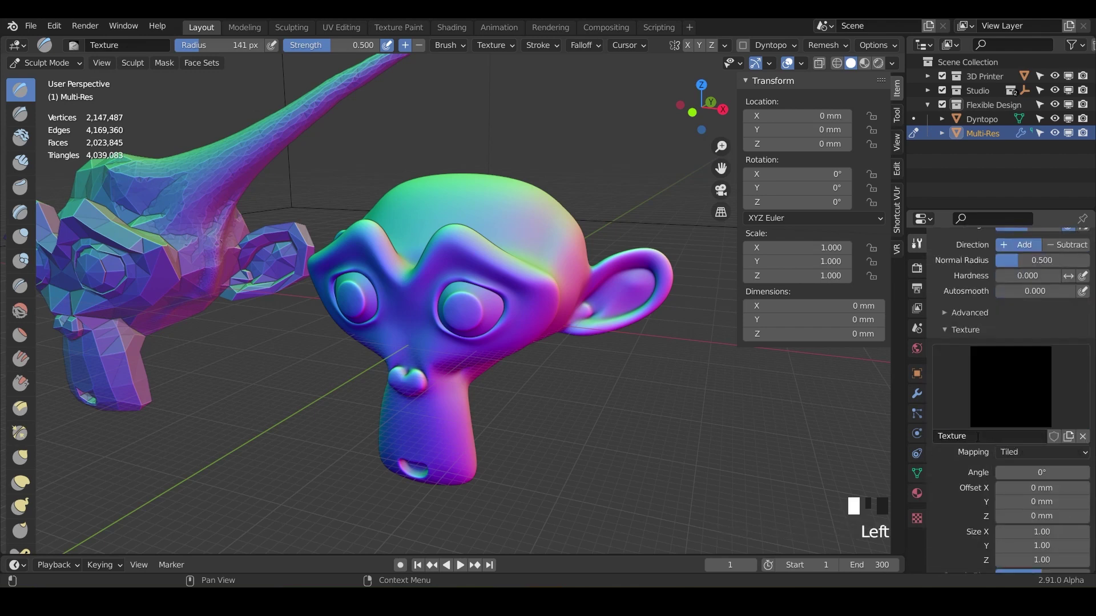
click(978, 437)
click(917, 519)
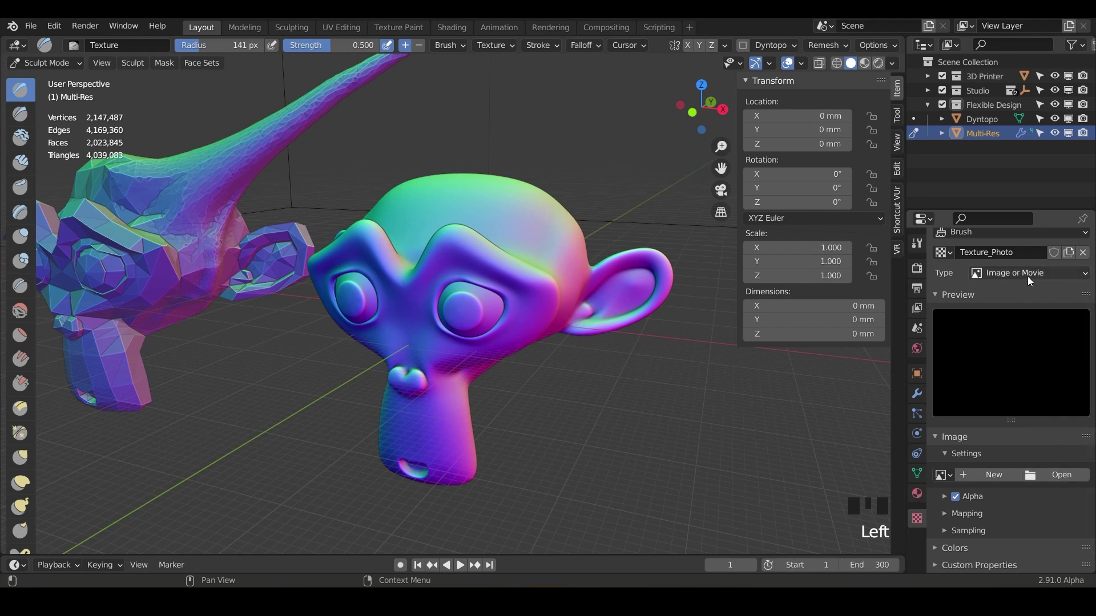
Load the crack image 13.png from the textures folder into Texture_Photo.
click(1053, 477)
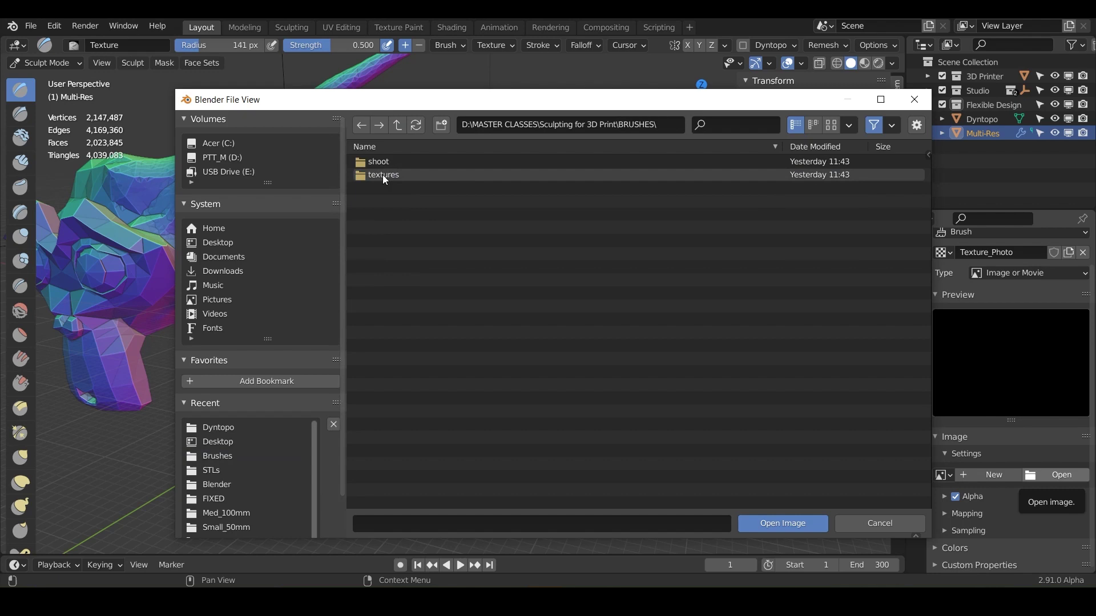
double_click(383, 176)
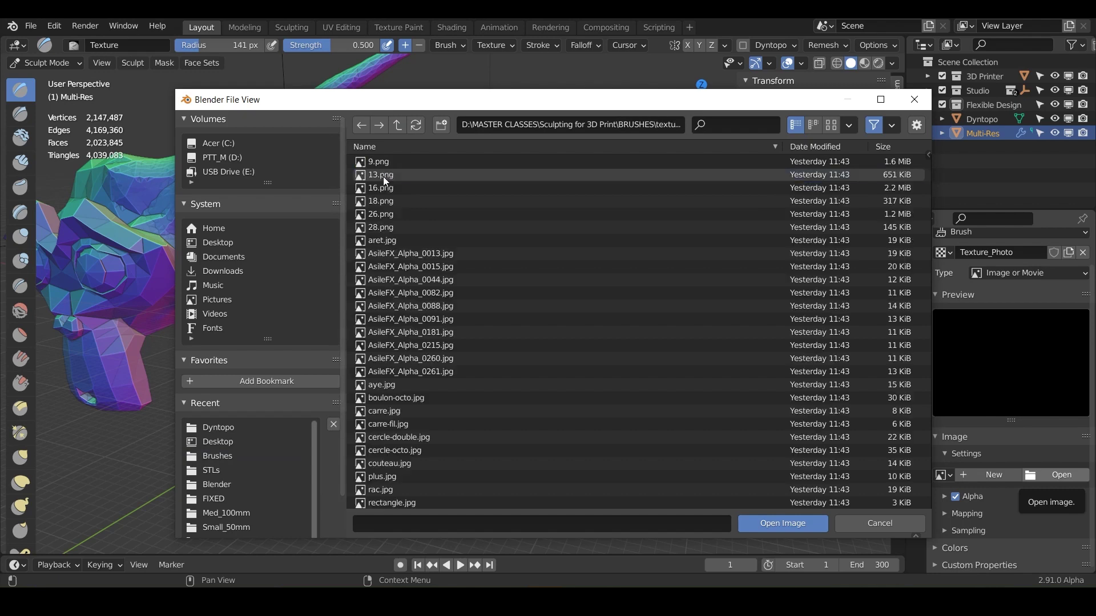
click(831, 124)
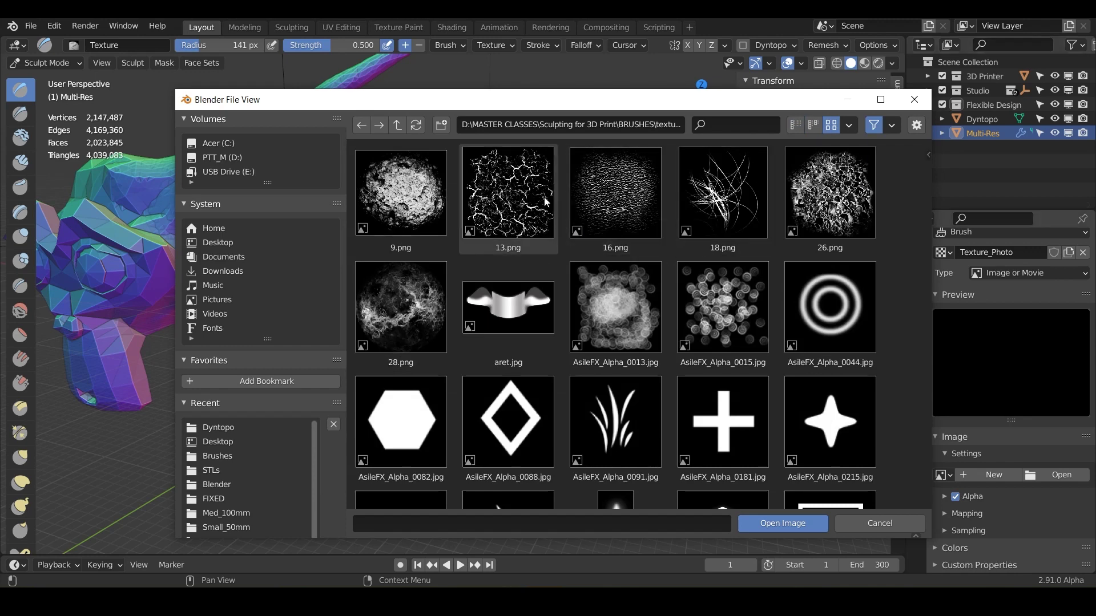
click(517, 206)
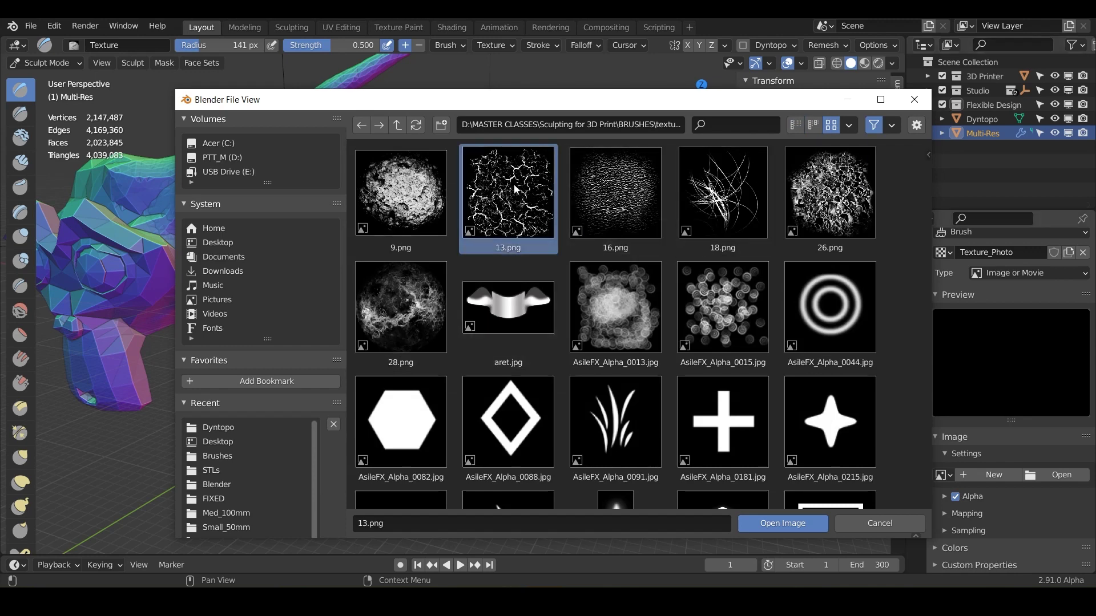
click(772, 524)
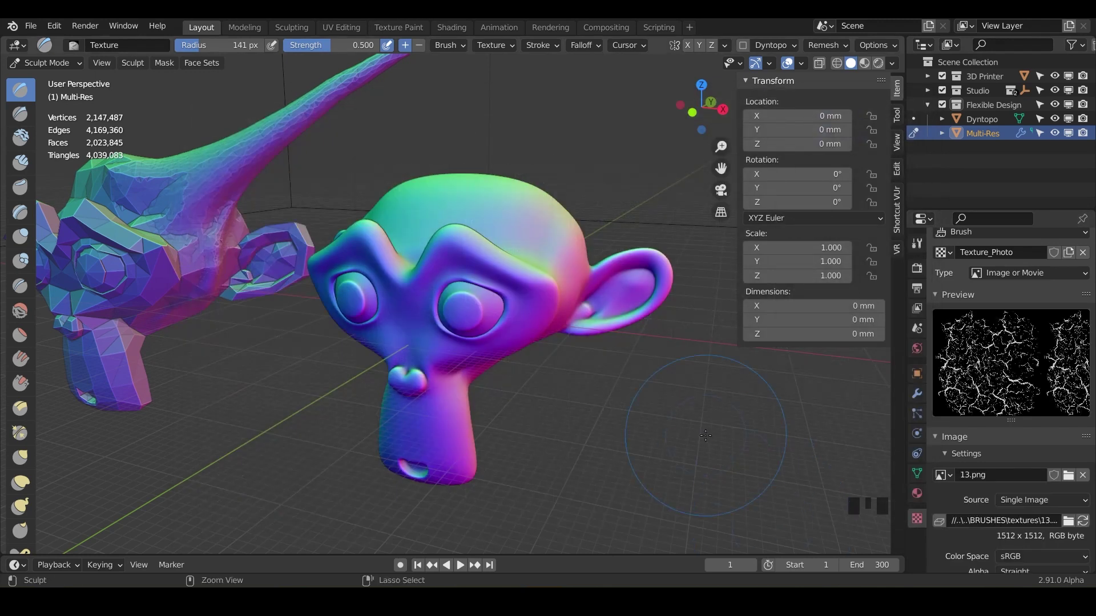
Set the Texture brush's texture mapping to Area Plane.
scroll(983, 503, down, 3)
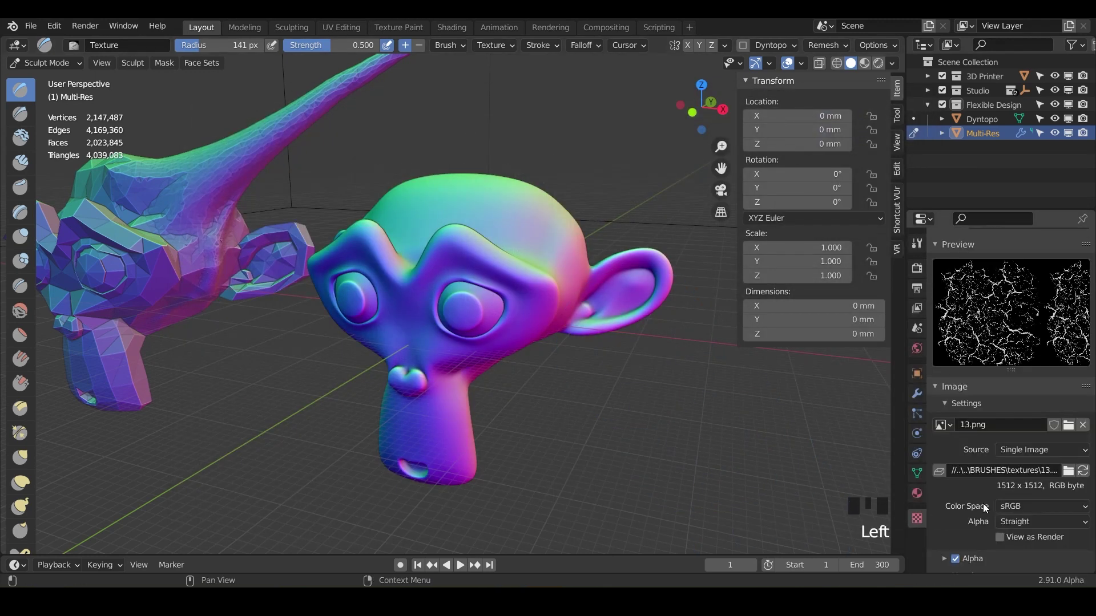
click(918, 243)
scroll(956, 490, down, 4)
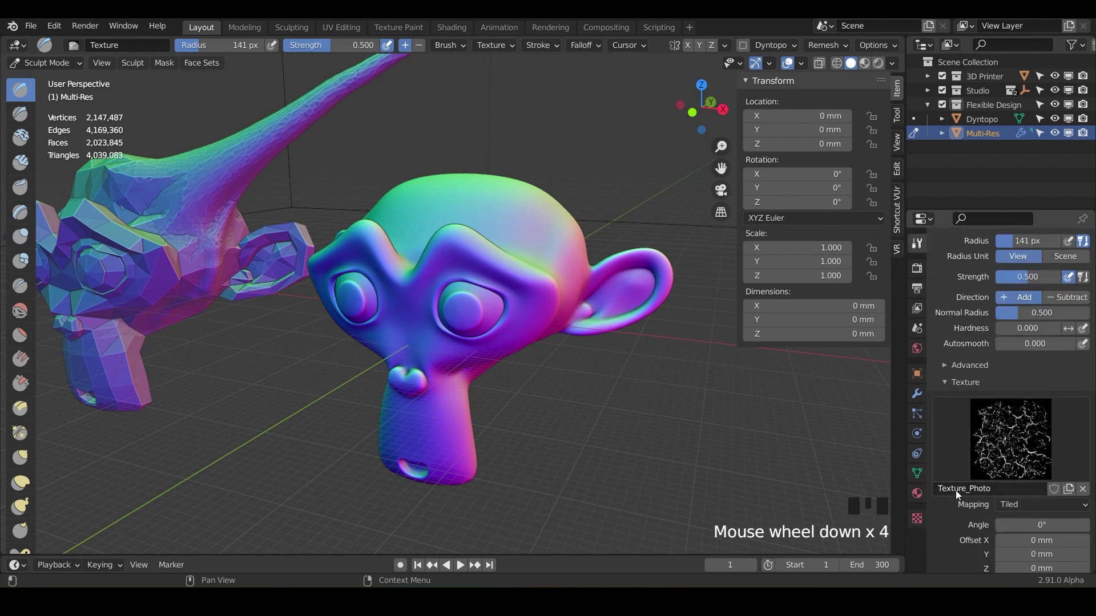
click(1037, 507)
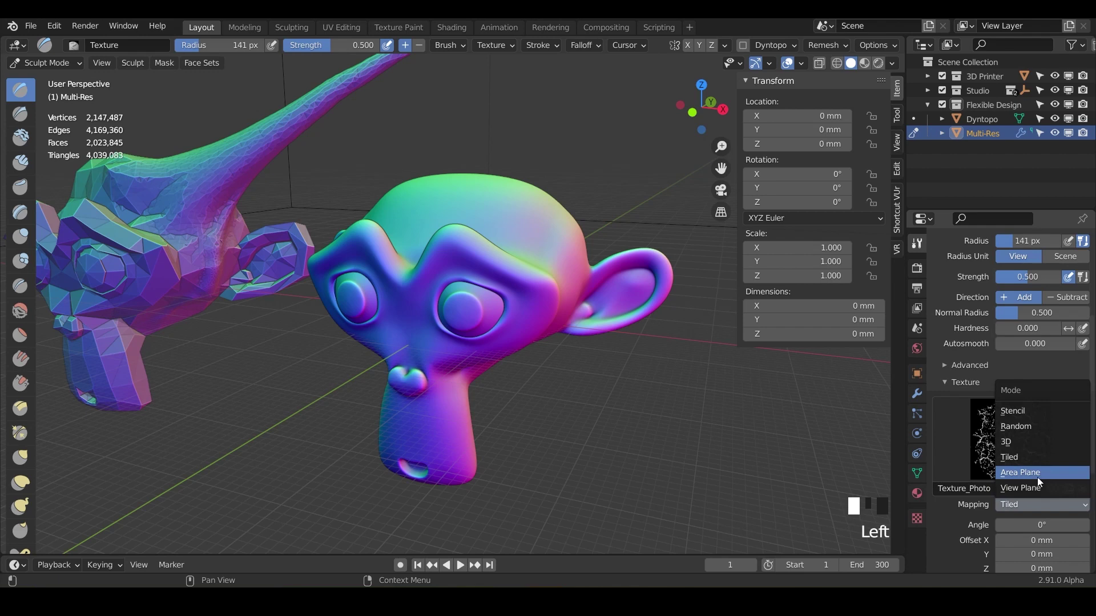
click(1036, 476)
Set the stroke method to Anchored and give Texture_Photo a fake user.
scroll(940, 533, down, 9)
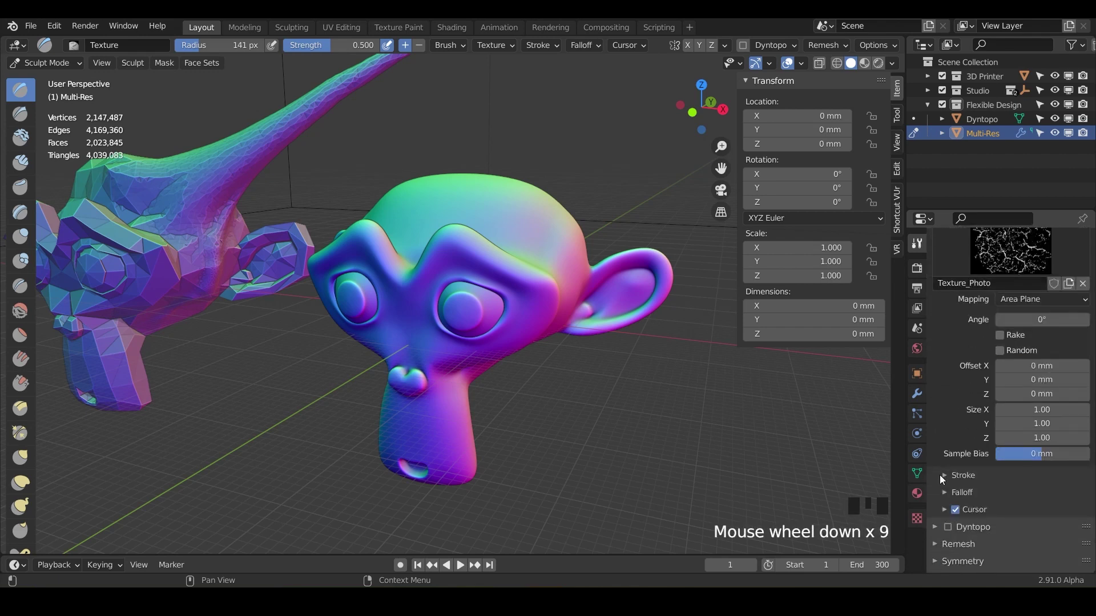
click(944, 474)
click(1050, 498)
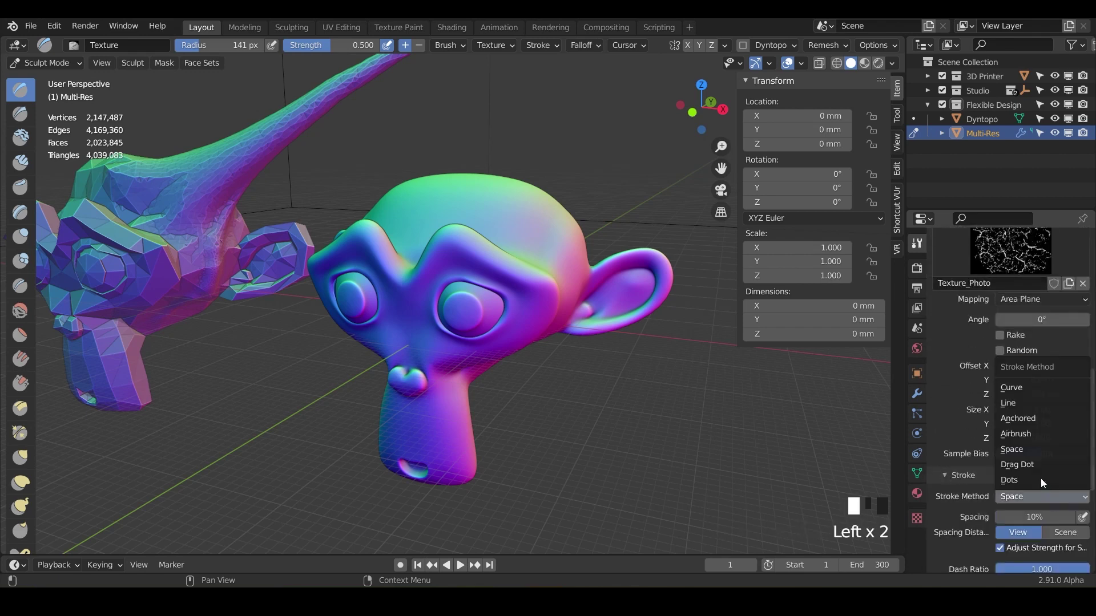
click(1031, 419)
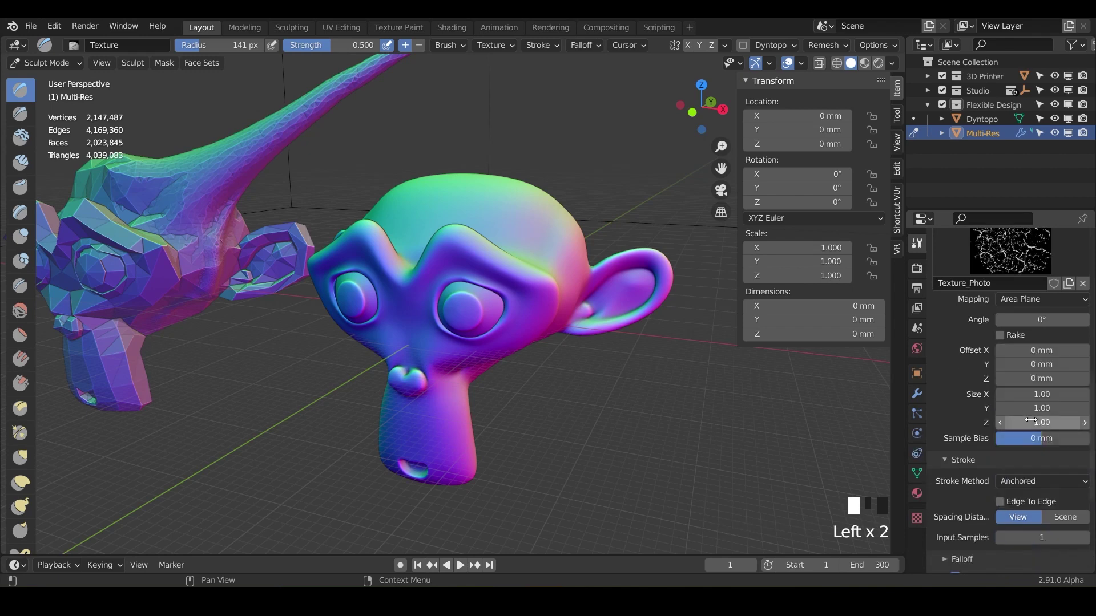
middle_drag(685, 371, 714, 365)
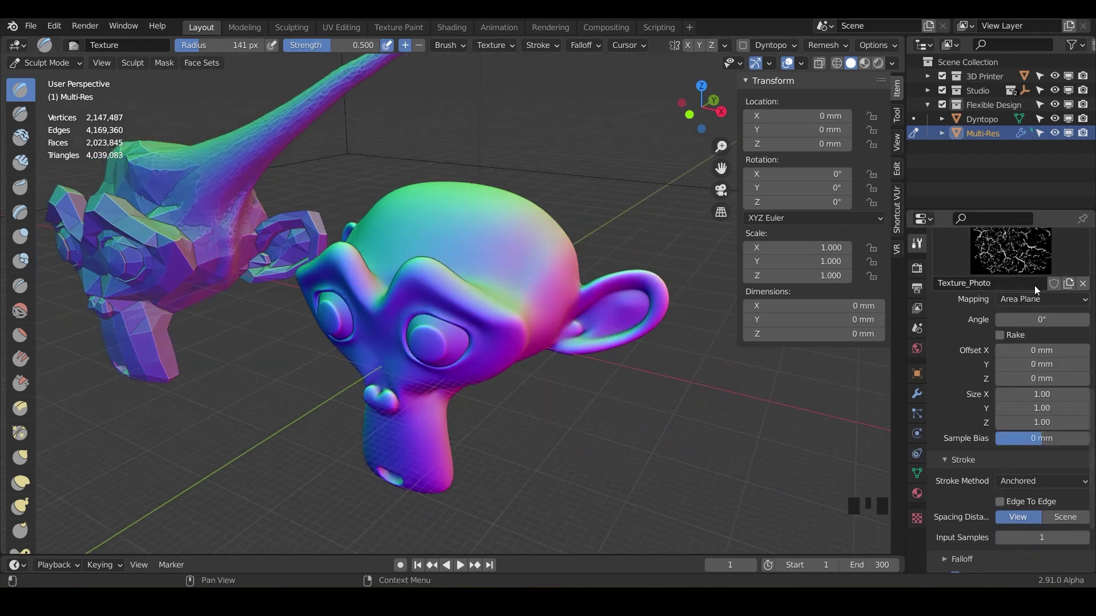
scroll(1035, 285, up, 2)
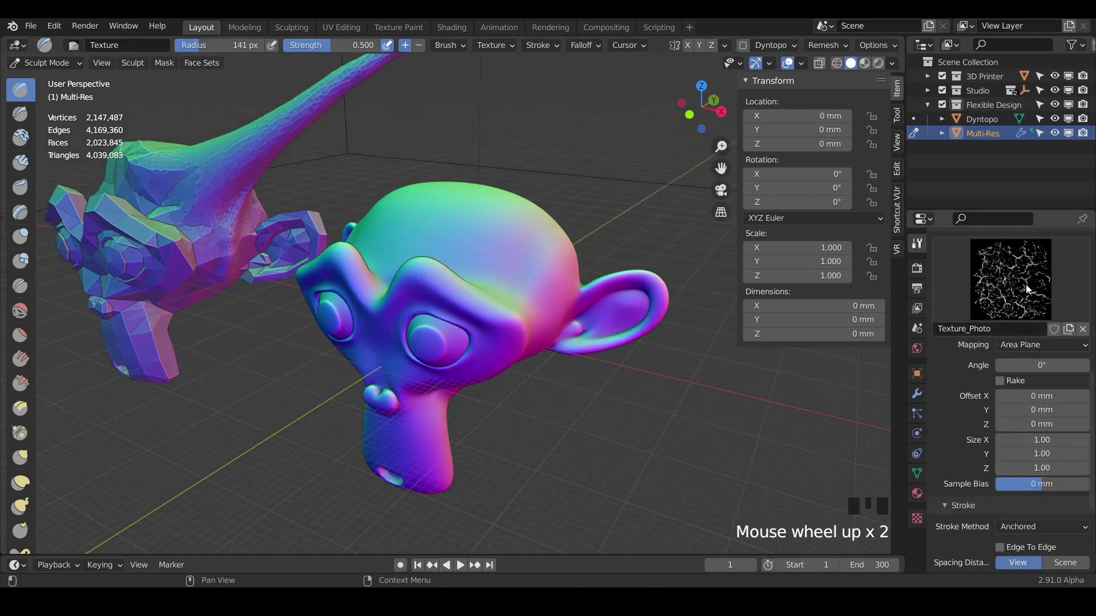
click(1053, 331)
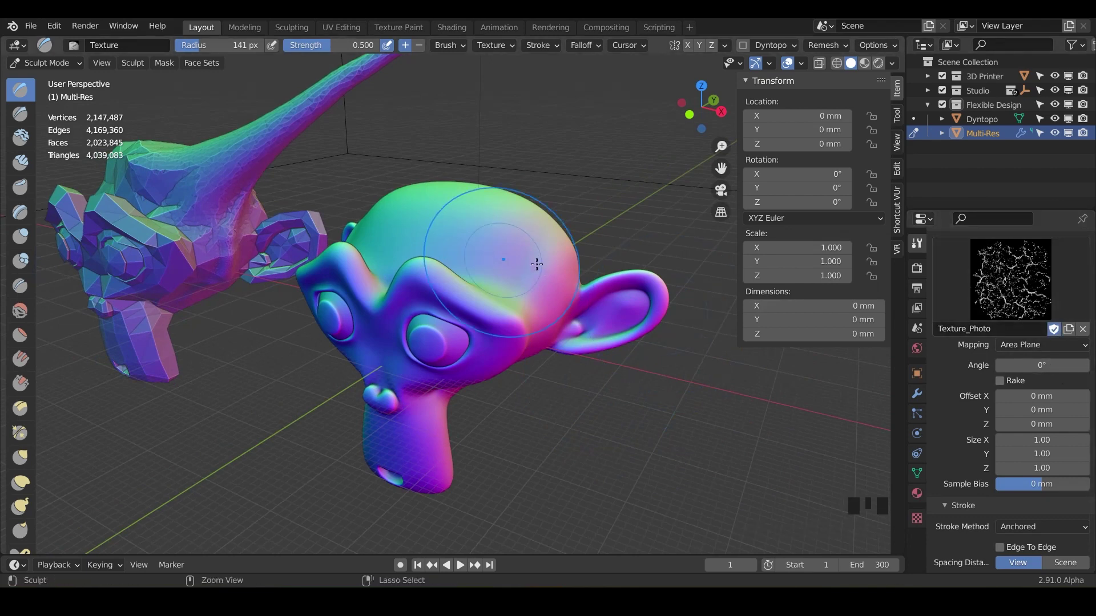
Save, then stamp the crack texture onto the top of the Multi-Res head.
key(ctrl+s)
middle_drag(537, 264, 522, 269)
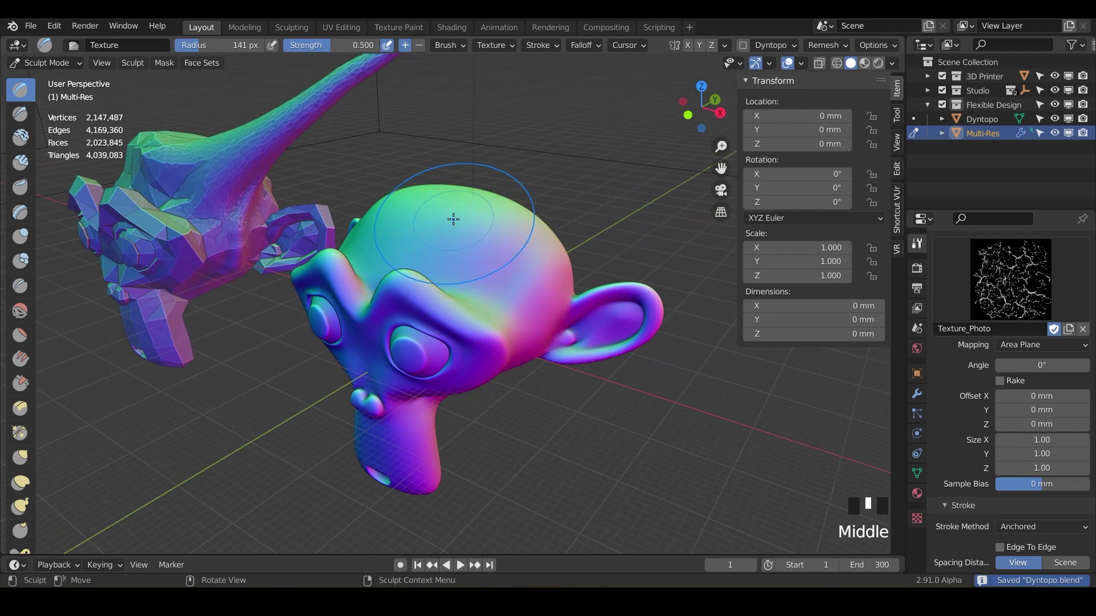
mouse_move(453, 219)
mouse_down()
mouse_move(565, 272)
mouse_move(511, 303)
mouse_move(507, 290)
mouse_up()
scroll(507, 289, up, 3)
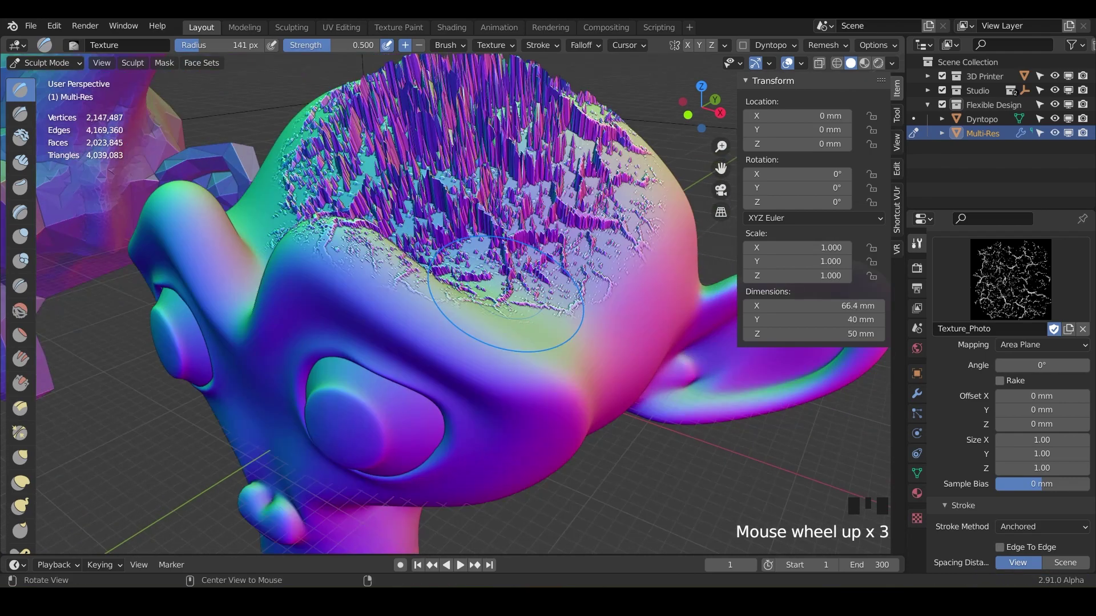
mouse_move(507, 290)
middle_down()
mouse_move(505, 171)
mouse_move(503, 296)
middle_up()
middle_drag(528, 238, 394, 100)
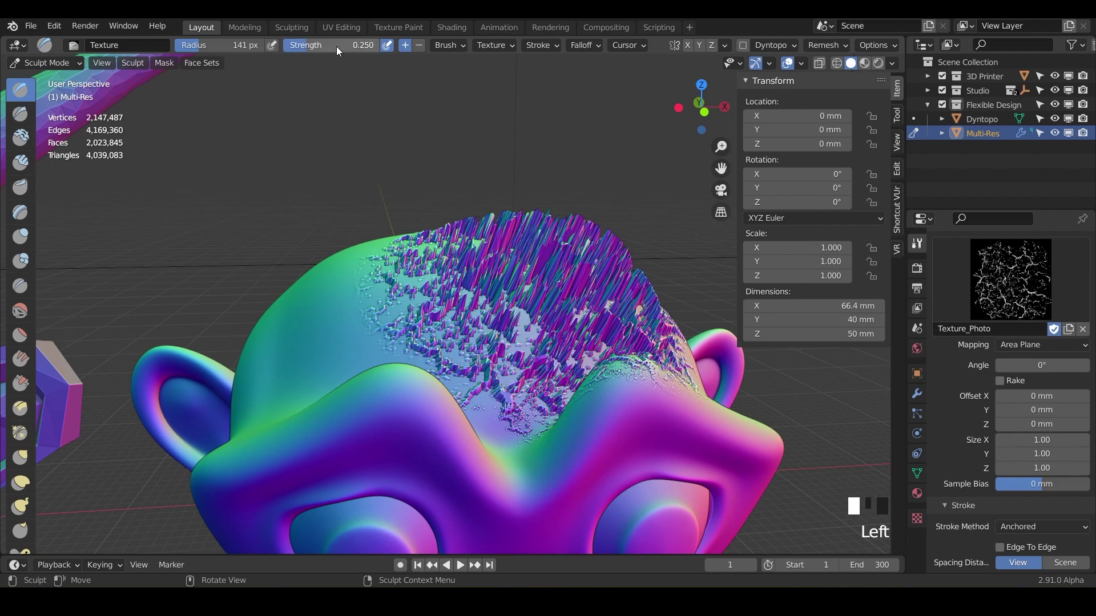
mouse_move(468, 297)
middle_down()
mouse_move(561, 352)
mouse_move(500, 399)
middle_up()
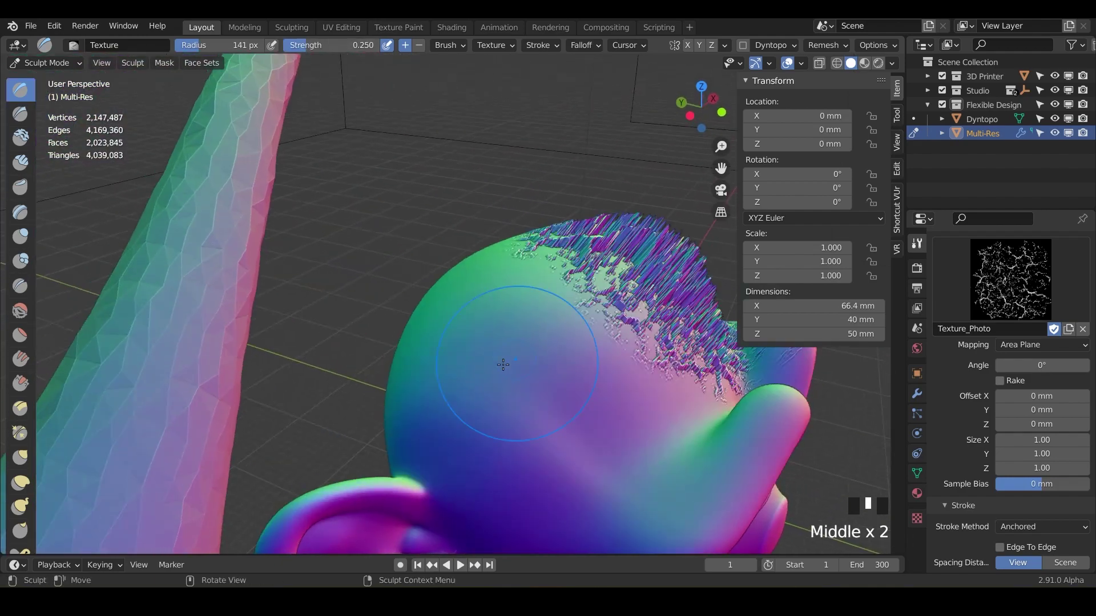
Stamp more crackle patterns on the head, including an inverted one at its centre.
mouse_move(500, 400)
mouse_down()
mouse_move(610, 438)
mouse_move(662, 497)
mouse_move(625, 457)
mouse_up()
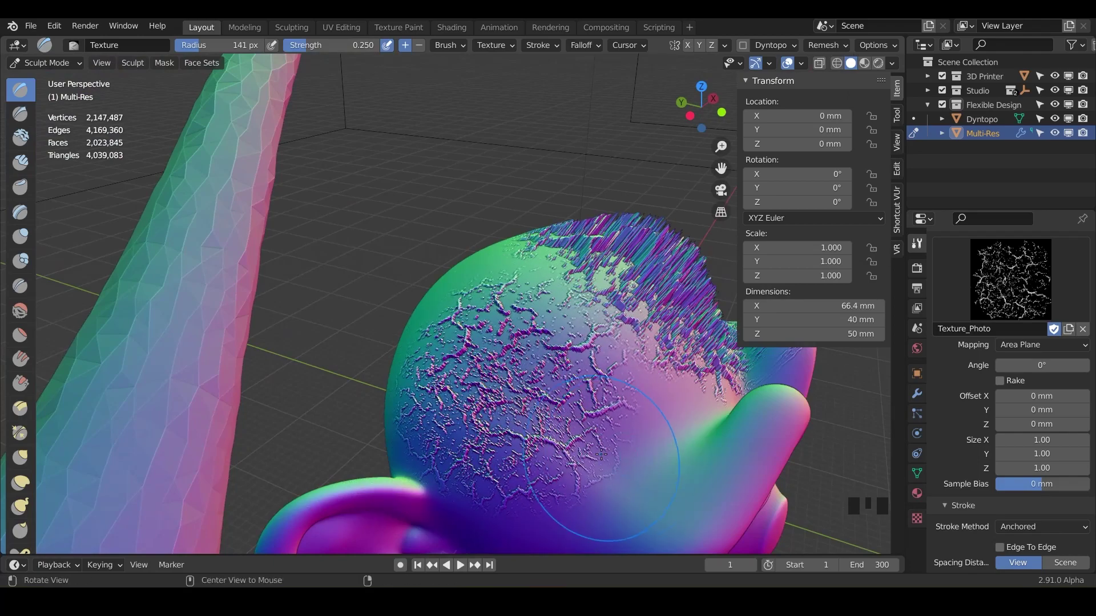
middle_drag(626, 457, 539, 341)
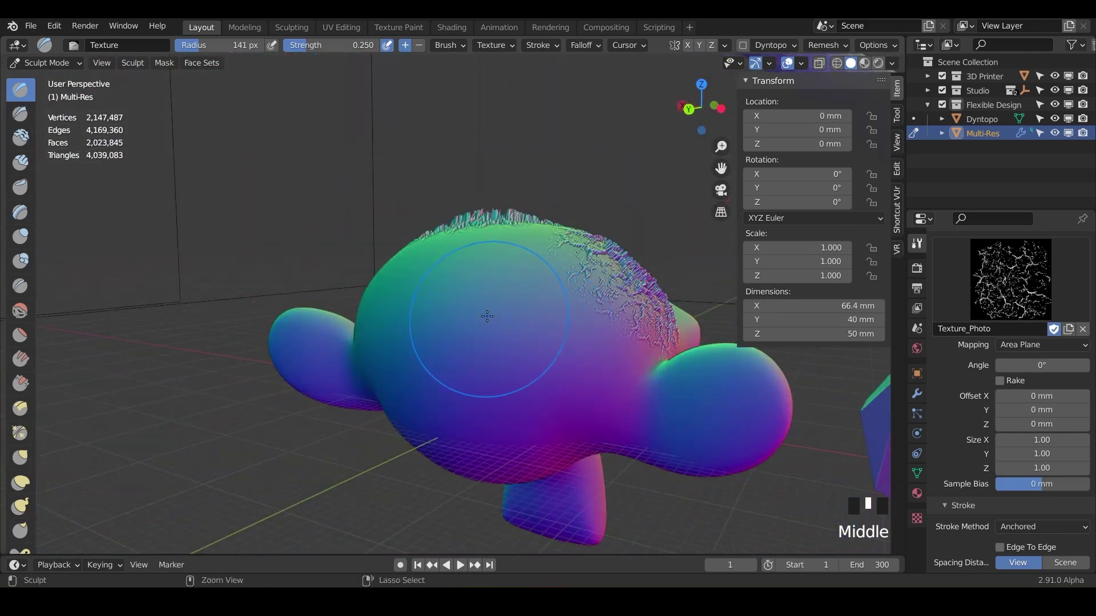
mouse_move(487, 316)
ctrl+mouse_down()
mouse_move(680, 379)
mouse_move(671, 372)
ctrl+mouse_up()
middle_drag(671, 372, 516, 321)
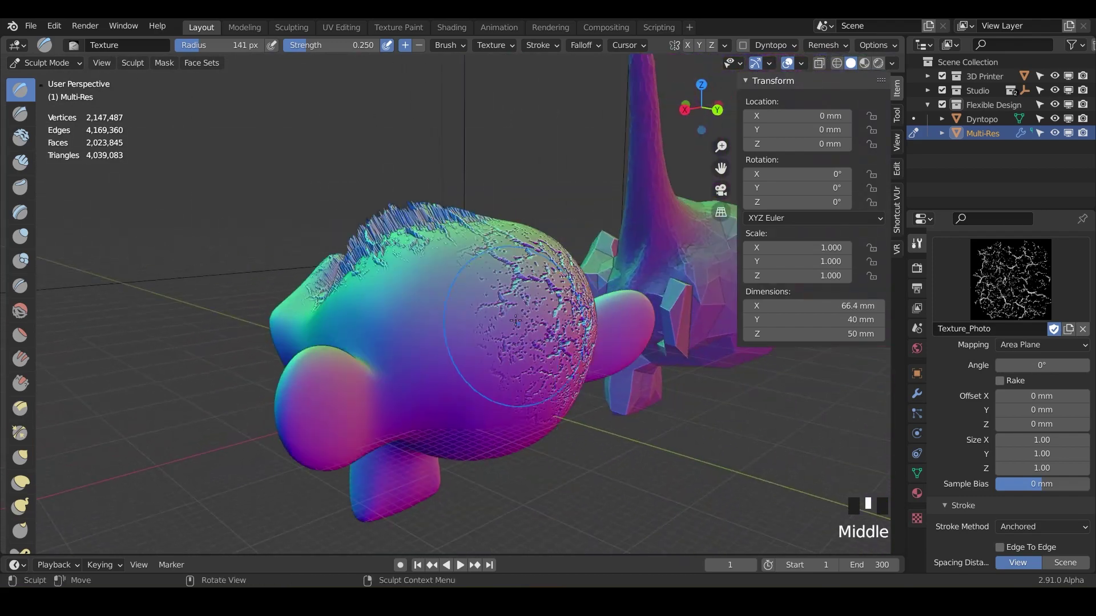
drag(439, 325, 505, 354)
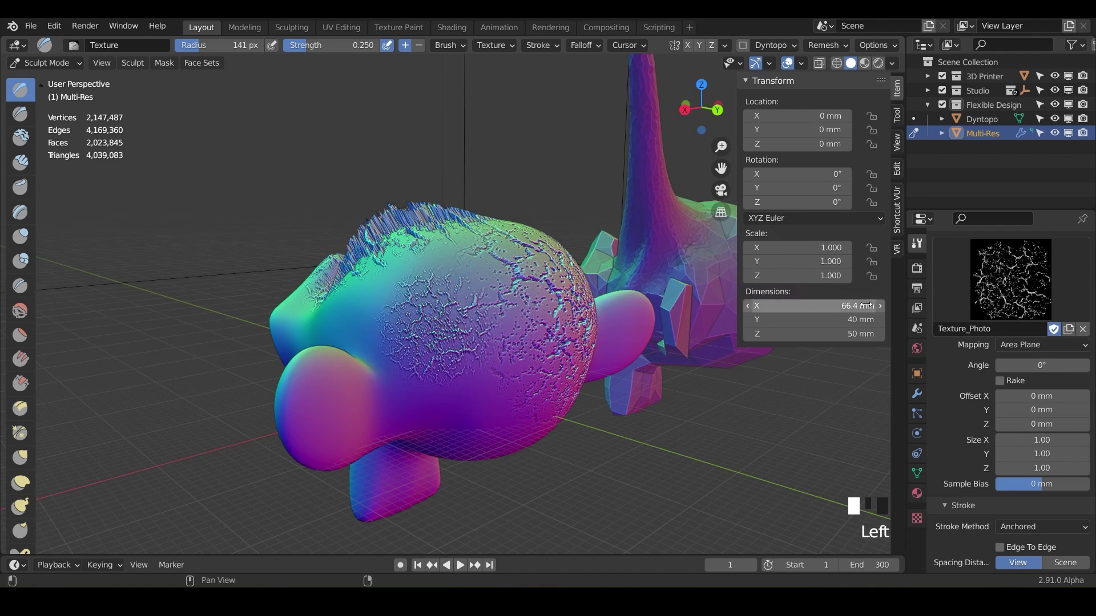
middle_drag(505, 354, 560, 342)
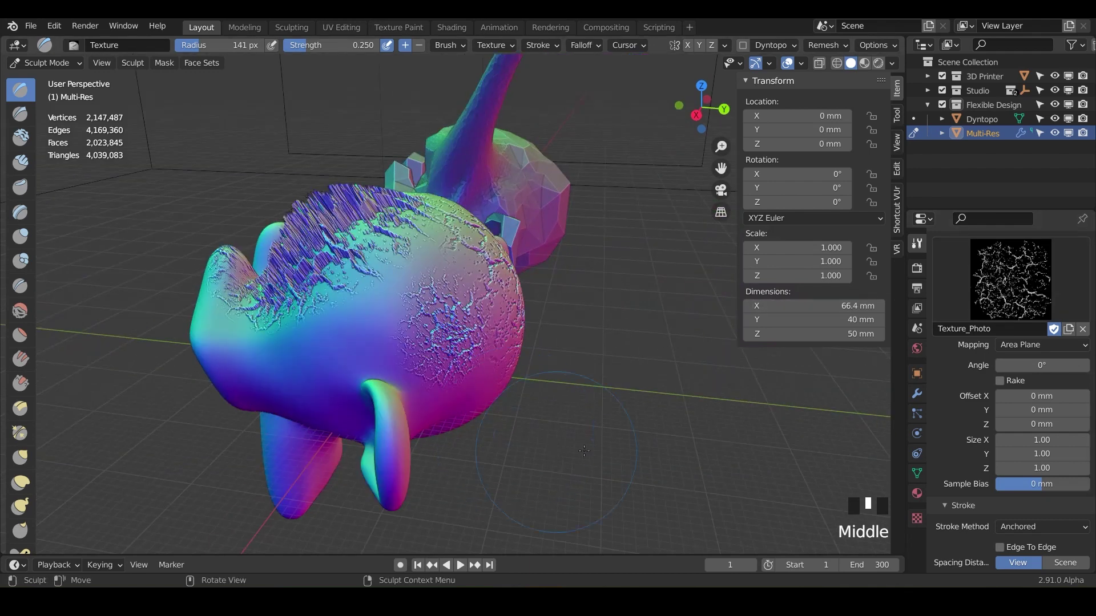
Swap the Texture_Photo image for the bubbly AsileFX_Alpha_0013.jpg.
click(916, 518)
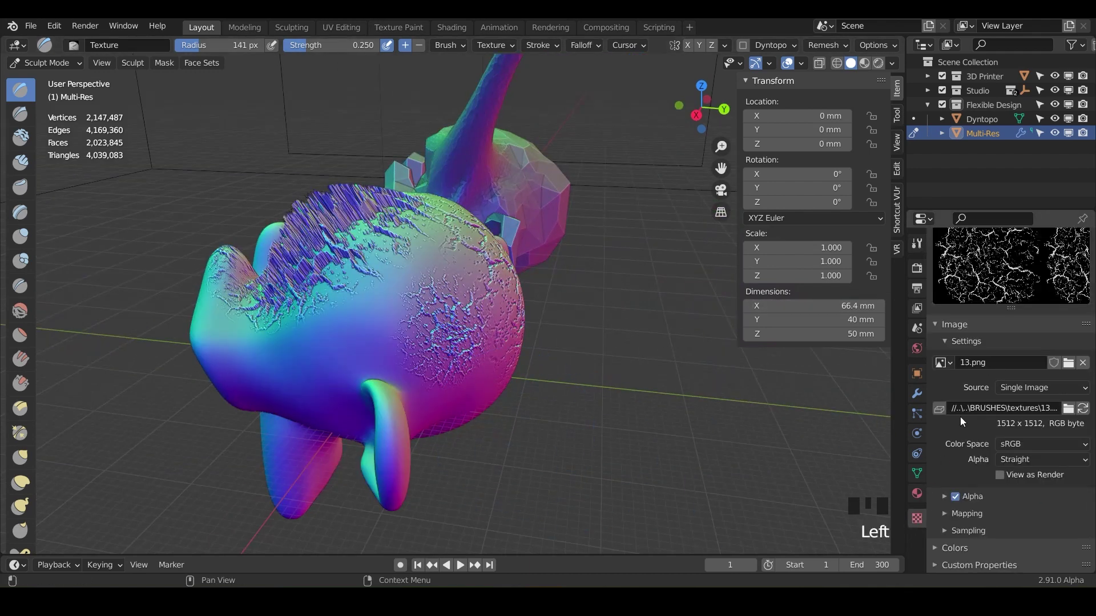
click(1068, 409)
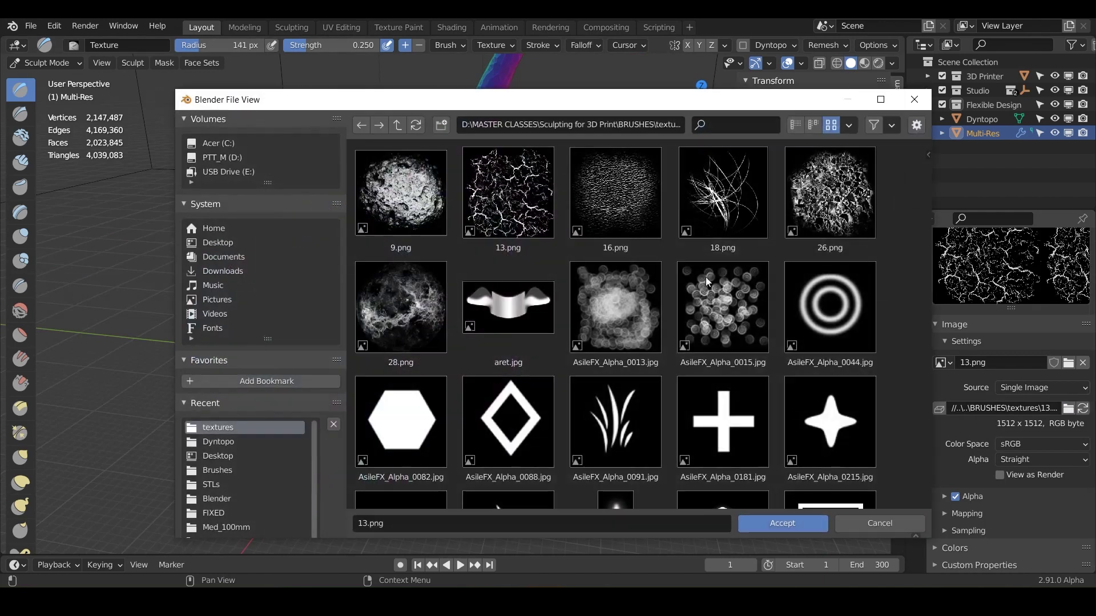
click(630, 310)
click(782, 522)
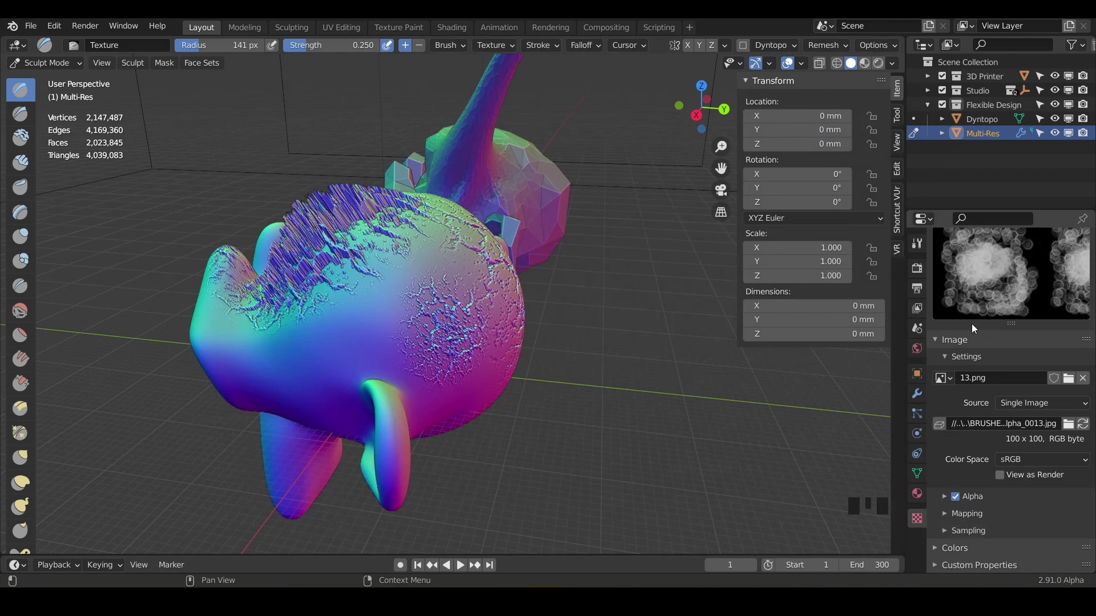
Save, then spread the bubble texture over the side of the head and near the cheek.
key(ctrl+s)
middle_drag(475, 471, 411, 351)
click(408, 346)
mouse_move(409, 345)
mouse_down()
mouse_move(366, 320)
mouse_move(376, 343)
mouse_move(496, 343)
mouse_up()
mouse_move(496, 343)
middle_down()
mouse_move(506, 272)
mouse_move(451, 291)
middle_up()
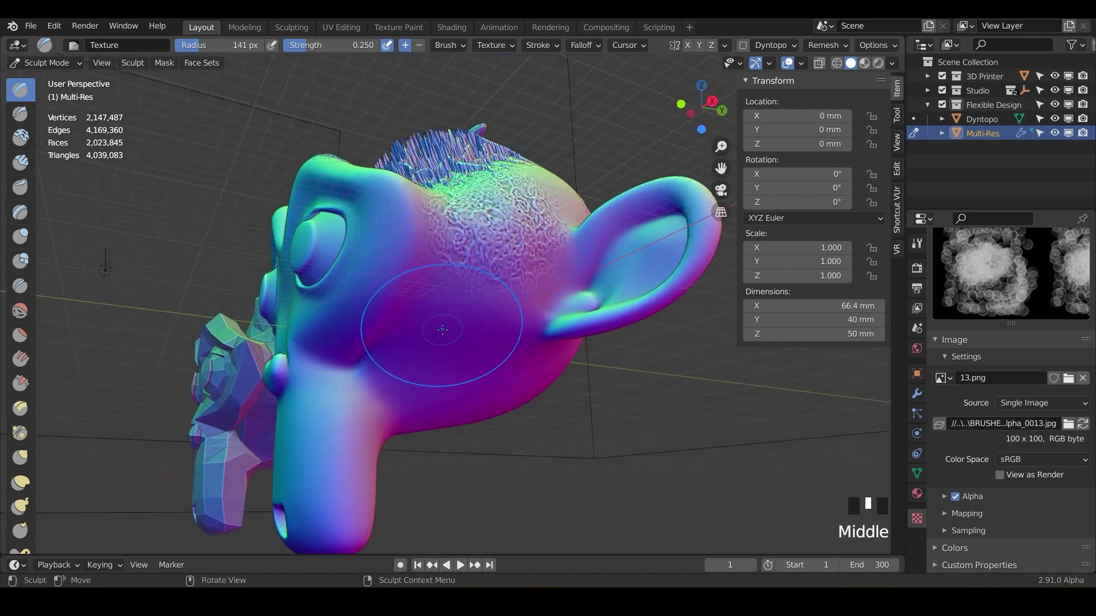
drag(442, 330, 571, 365)
Stamp bubble texture across the back, front and remaining sides of the head.
mouse_move(514, 389)
middle_down()
mouse_move(468, 308)
mouse_move(503, 320)
middle_up()
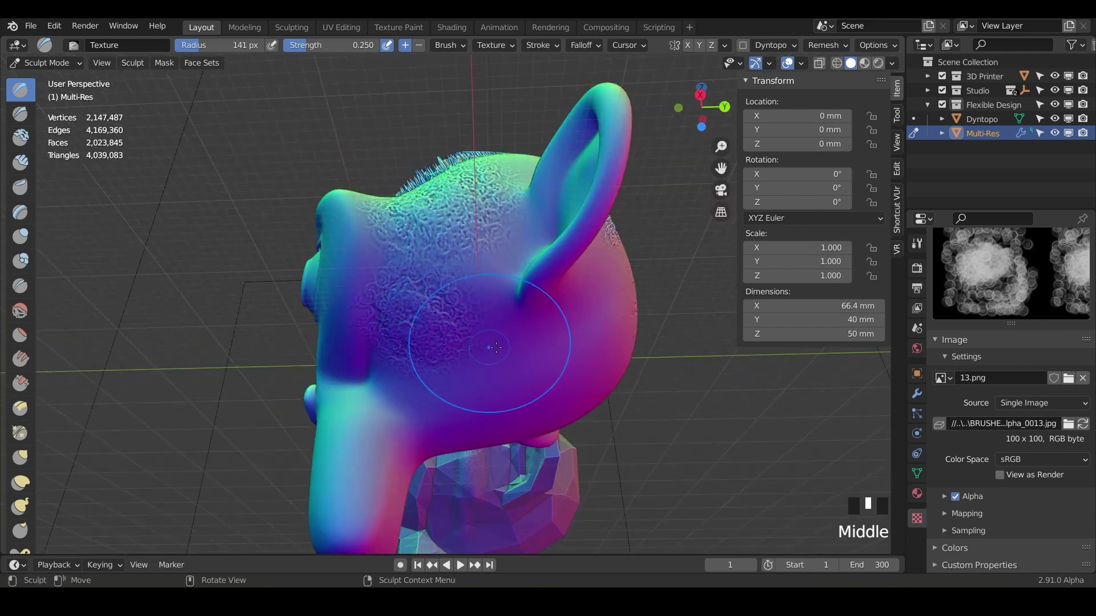
mouse_move(502, 319)
mouse_down()
mouse_move(590, 364)
mouse_move(568, 354)
mouse_up()
middle_drag(568, 355, 563, 318)
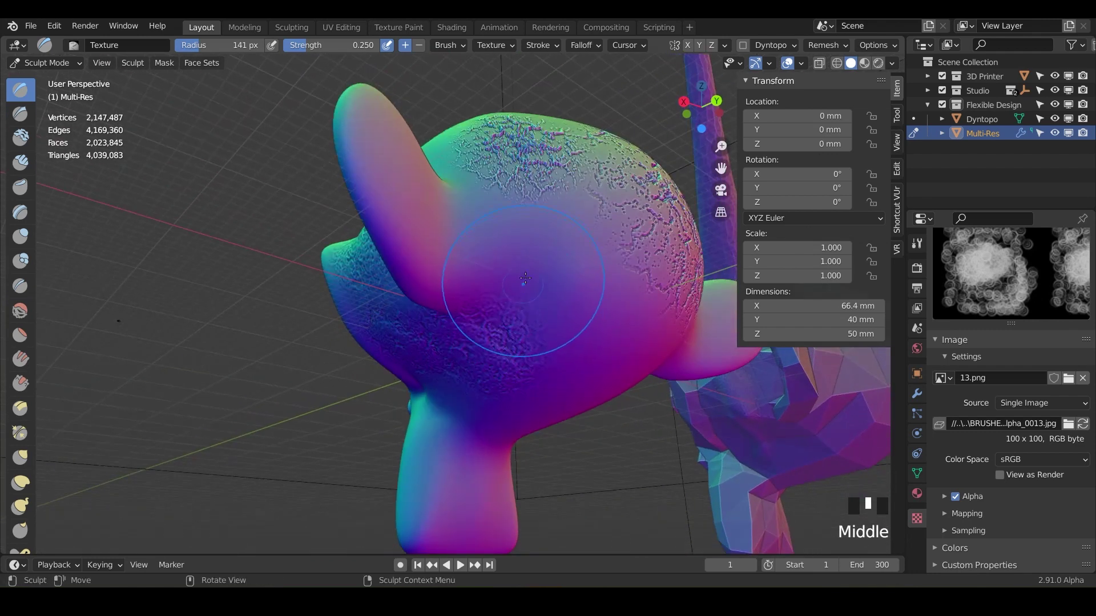
mouse_move(563, 318)
mouse_down()
mouse_move(555, 256)
mouse_move(577, 240)
mouse_move(588, 268)
mouse_up()
middle_drag(588, 268, 543, 301)
mouse_move(544, 301)
mouse_down()
mouse_move(556, 271)
mouse_move(669, 342)
mouse_up()
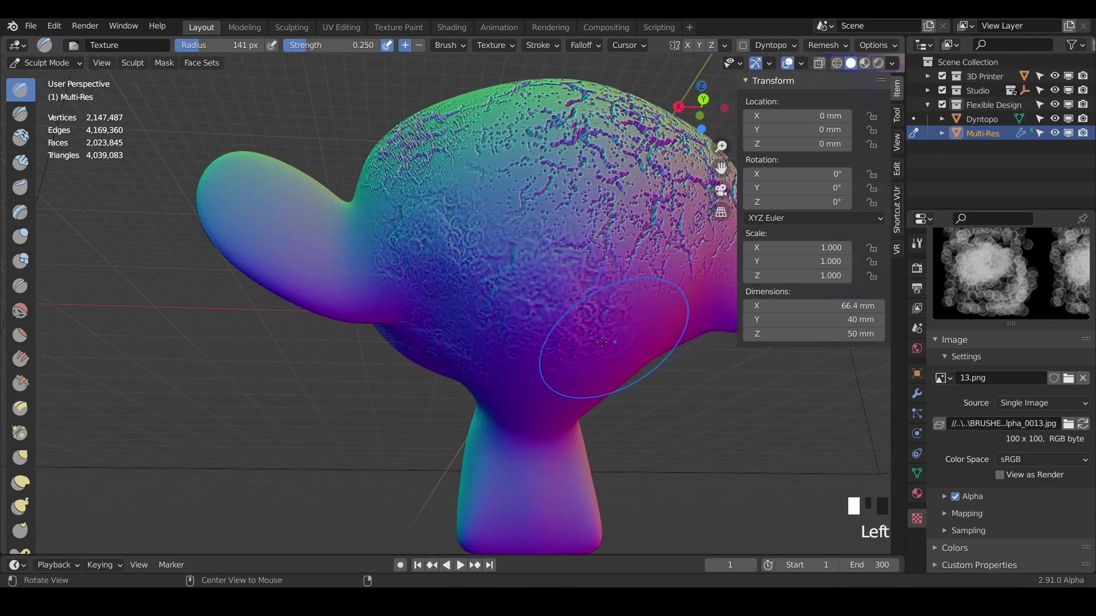
middle_drag(602, 342, 599, 291)
drag(599, 291, 628, 257)
mouse_move(627, 257)
middle_down()
mouse_move(514, 321)
mouse_move(468, 303)
mouse_move(571, 274)
mouse_move(514, 257)
mouse_move(479, 228)
mouse_move(539, 212)
middle_up()
Zoom in on the Multi-Res head and disable the Multires modifier's Show in Viewport toggle.
scroll(472, 213, down, 5)
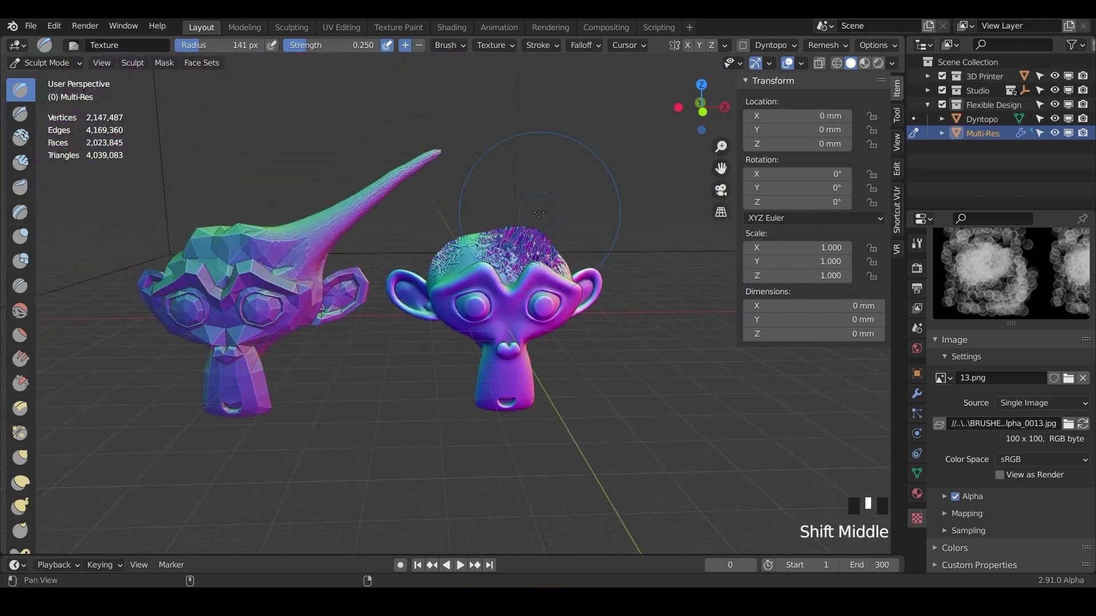
scroll(551, 294, up, 5)
shift+middle_drag(551, 295, 556, 344)
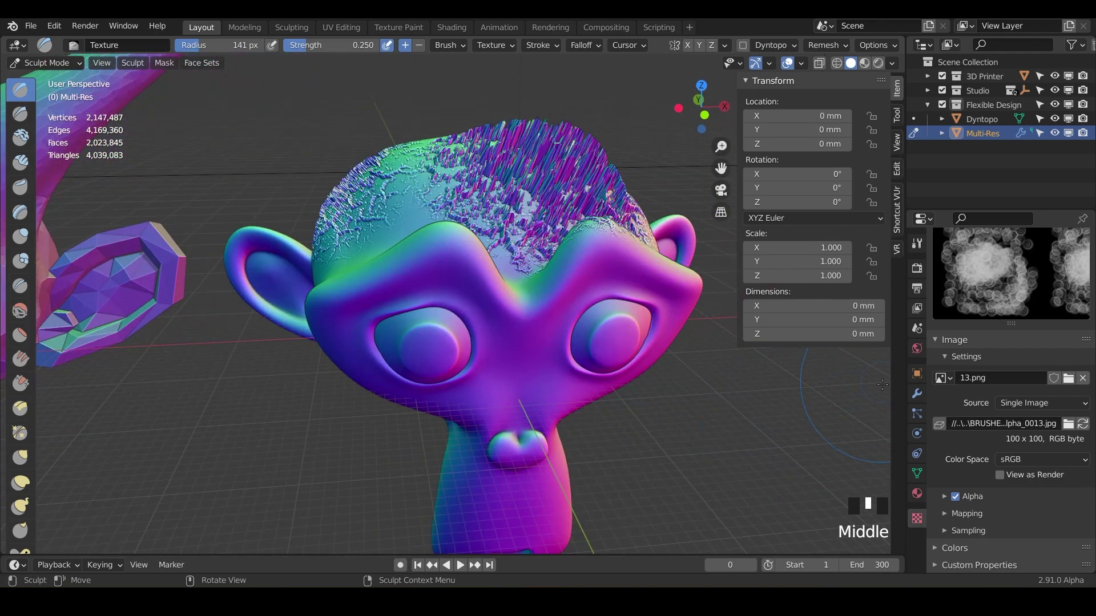
click(917, 394)
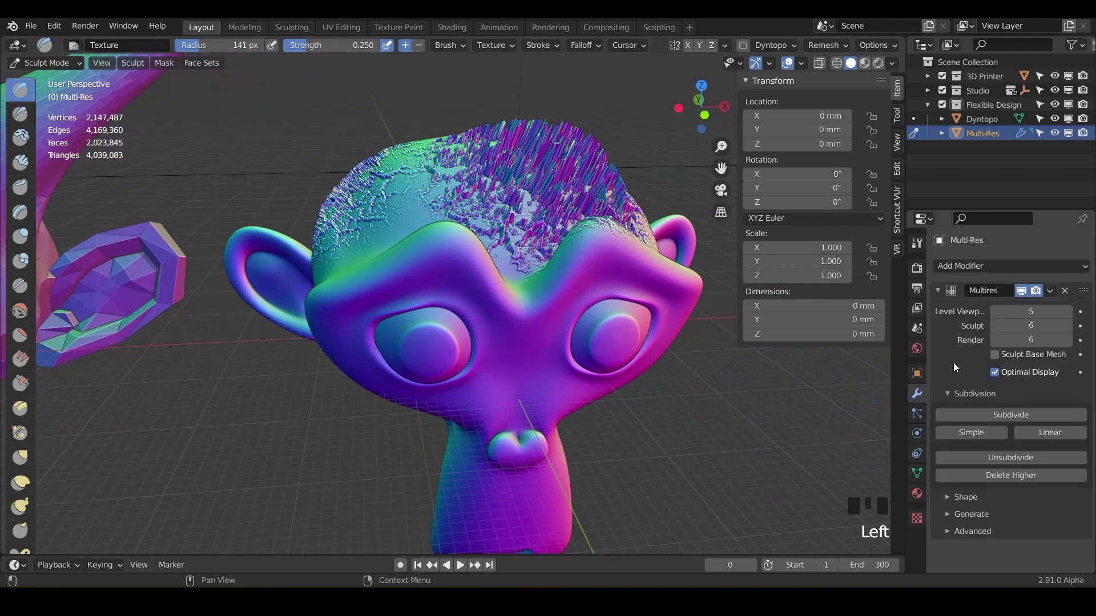
click(1021, 292)
Orbit around the faceted low-poly head and view both monkeys from a high side angle.
middle_drag(679, 397, 581, 382)
scroll(637, 371, down, 2)
mouse_move(529, 367)
shift+middle_down()
mouse_move(558, 409)
mouse_move(691, 415)
shift+middle_up()
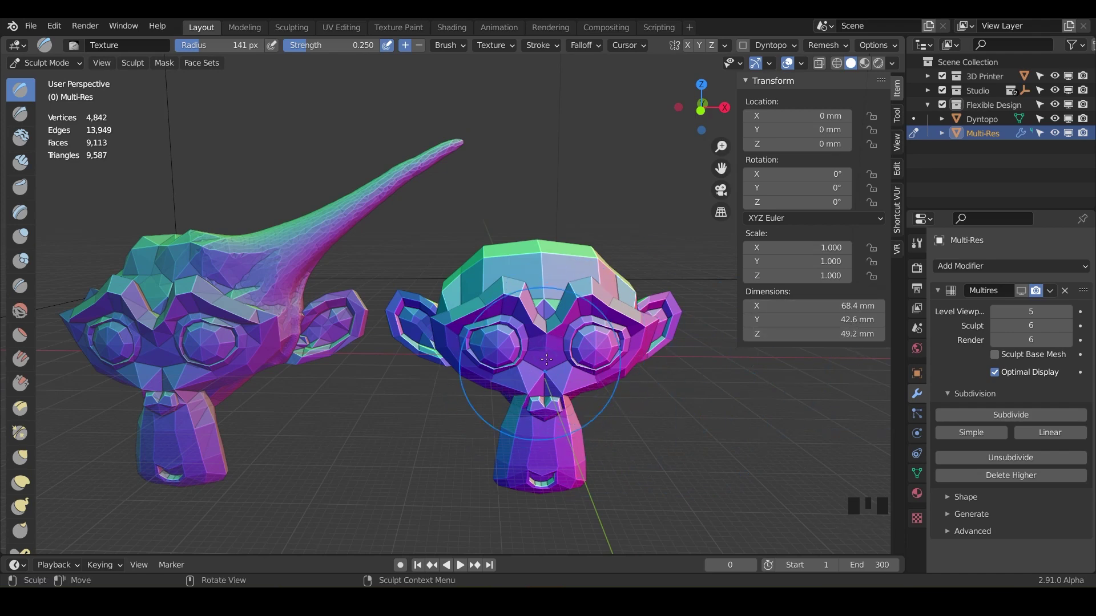
middle_drag(546, 359, 662, 363)
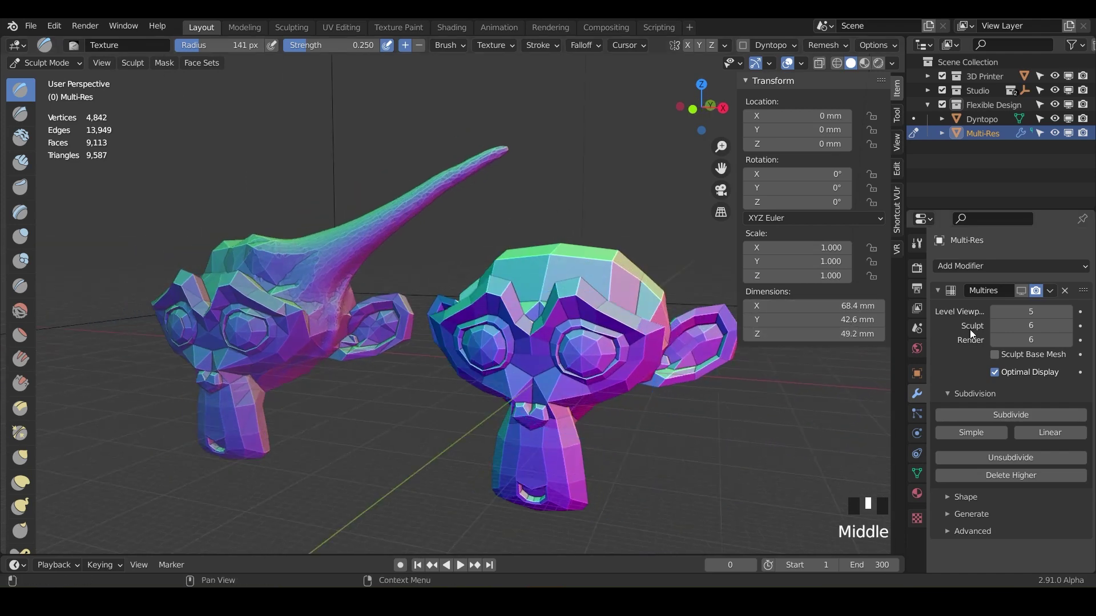
Re-enable the Multires modifier in the viewport and close in on the textured sculpted head.
click(1021, 292)
mouse_move(608, 435)
middle_down()
mouse_move(684, 426)
mouse_move(587, 373)
mouse_move(503, 363)
mouse_move(590, 336)
mouse_move(506, 321)
mouse_move(572, 303)
mouse_move(634, 311)
middle_up()
scroll(684, 425, up, 3)
scroll(533, 359, down, 2)
scroll(589, 337, down, 3)
scroll(550, 343, up, 2)
Centre the horned Dyntopo monkey and orbit around both heads.
mouse_move(434, 316)
shift+middle_down()
mouse_move(477, 321)
mouse_move(422, 335)
mouse_move(340, 306)
mouse_move(352, 292)
mouse_move(403, 286)
shift+middle_up()
scroll(371, 317, down, 2)
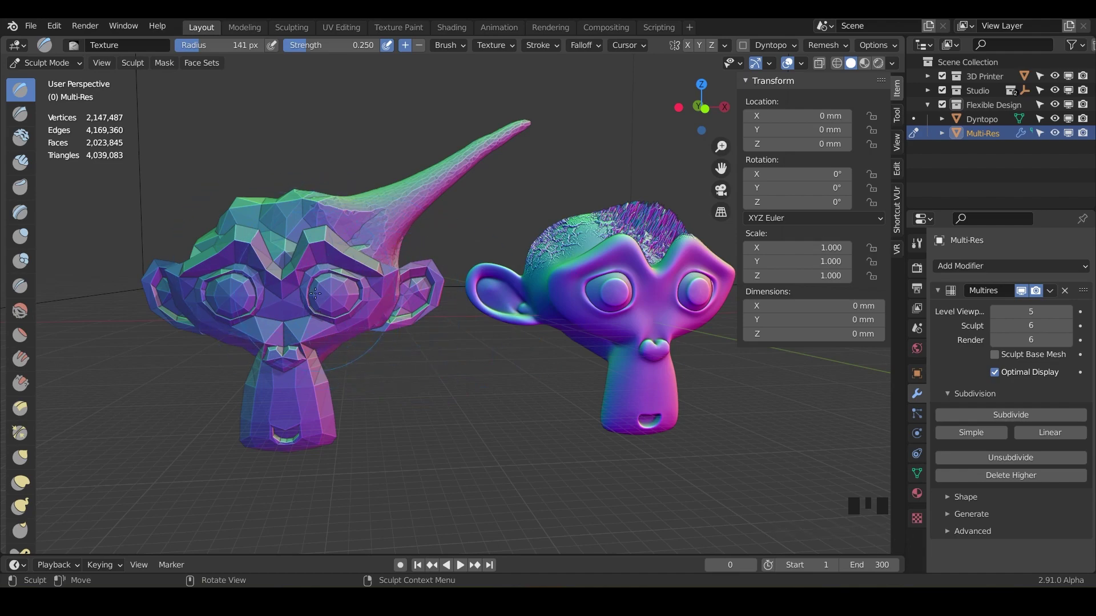
middle_drag(315, 293, 382, 321)
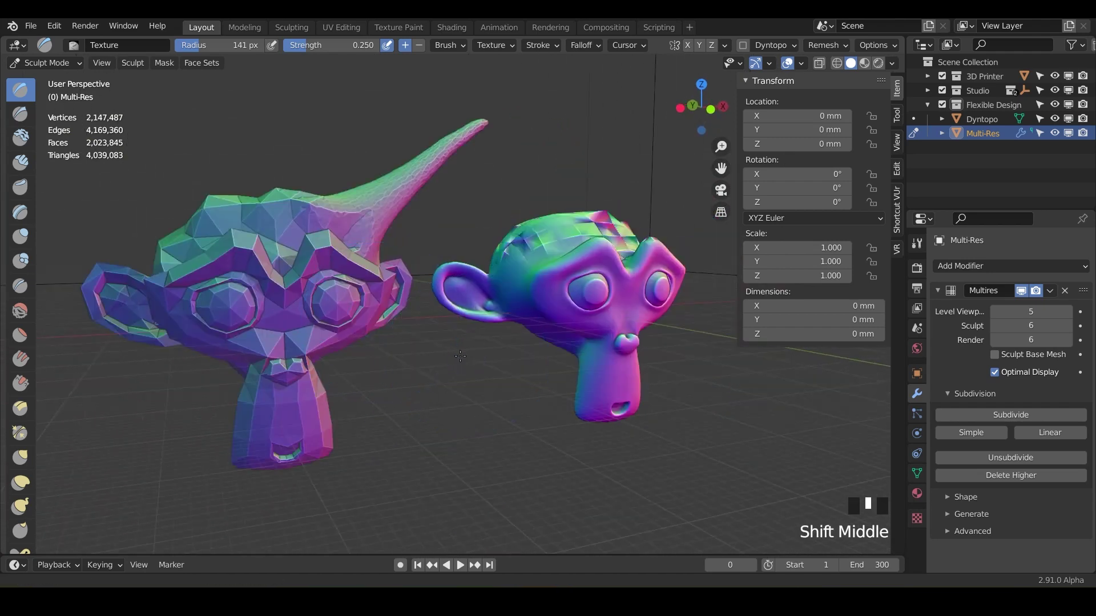
shift+middle_drag(460, 357, 479, 381)
Orbit around the textured head, then frame both monkeys side by side.
scroll(470, 384, up, 2)
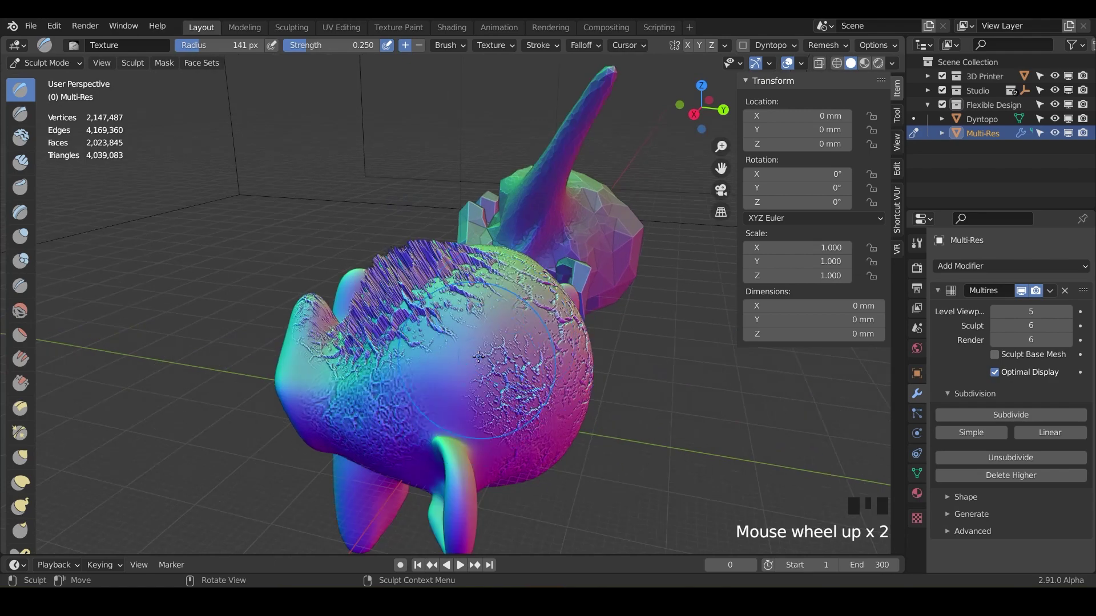
scroll(479, 357, up, 2)
middle_drag(437, 395, 460, 266)
scroll(553, 279, down, 2)
scroll(360, 368, down, 2)
shift+middle_drag(360, 368, 474, 381)
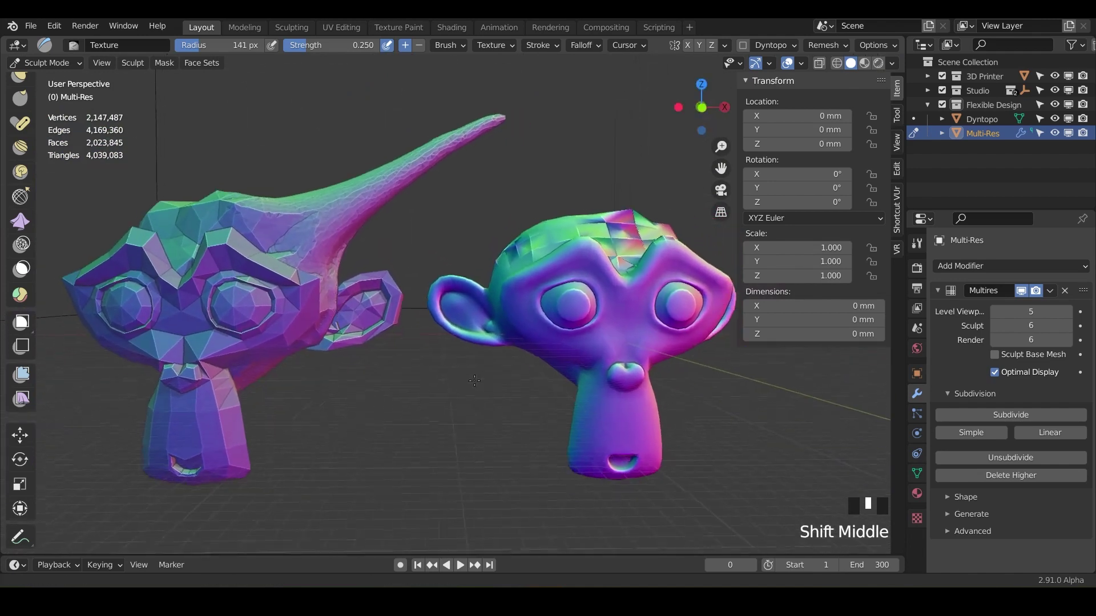